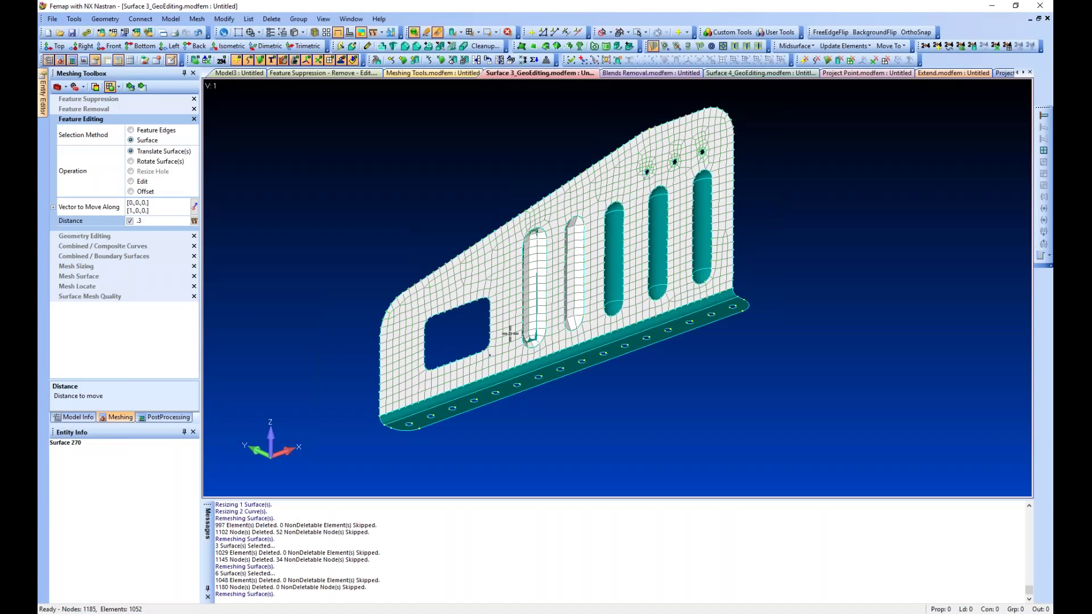
Resize the two outer holes near the plate's upper edge to a diameter of .625, selecting them by feature edges
ctrl+middle_drag(382, 271, 404, 268)
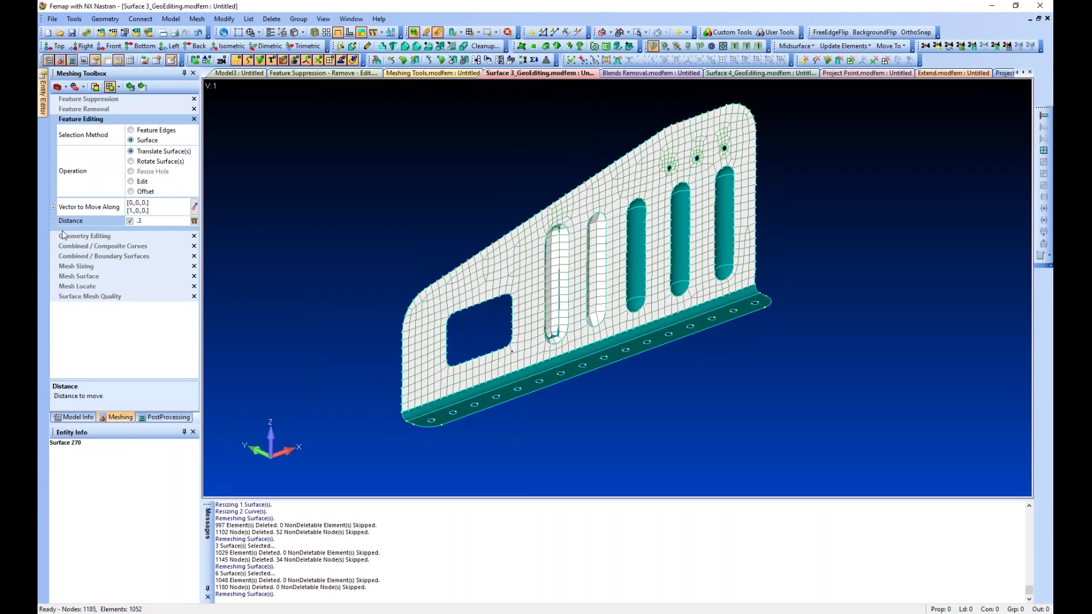
click(84, 109)
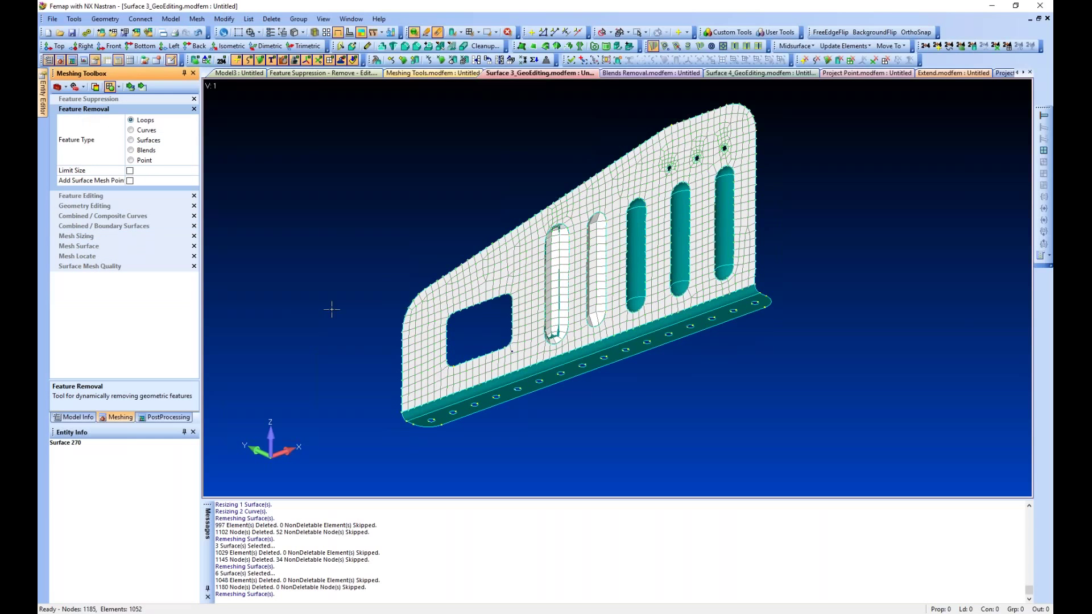
scroll(427, 224, up, 3)
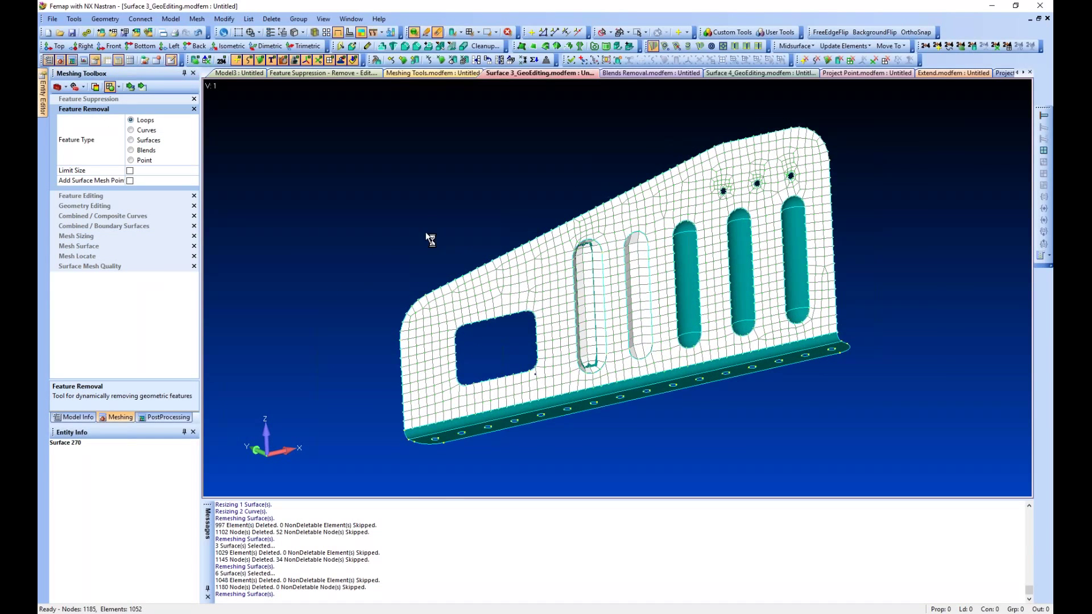
ctrl+middle_drag(632, 184, 383, 228)
click(95, 196)
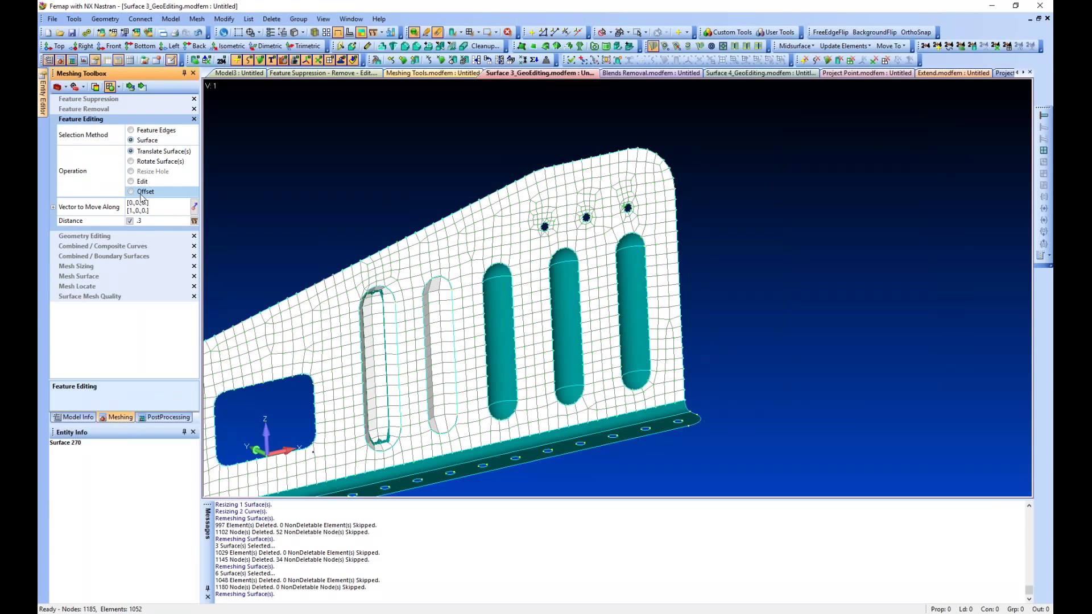
click(145, 130)
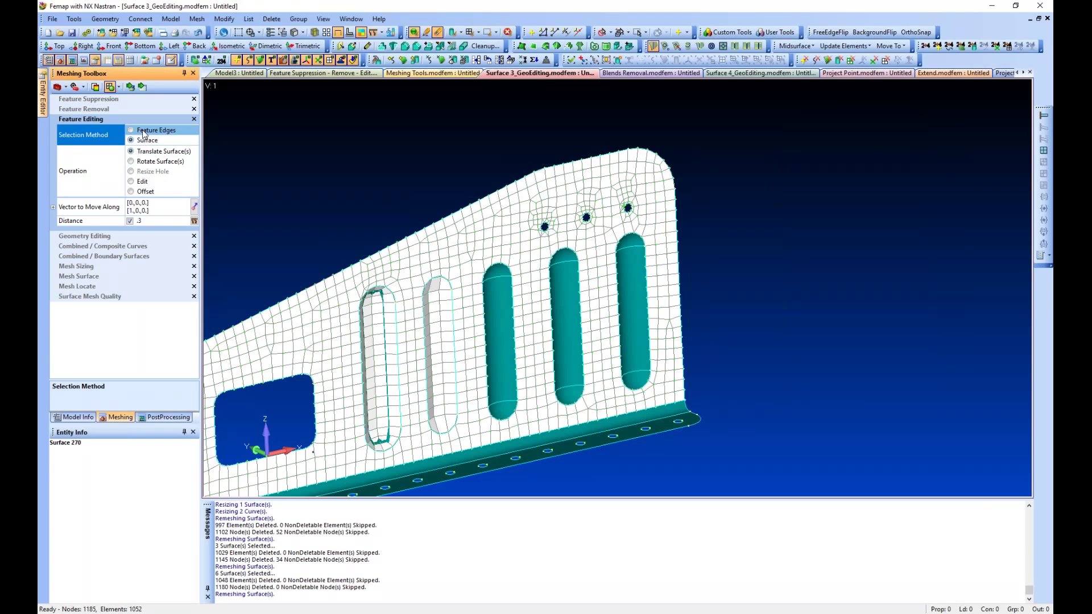
click(145, 171)
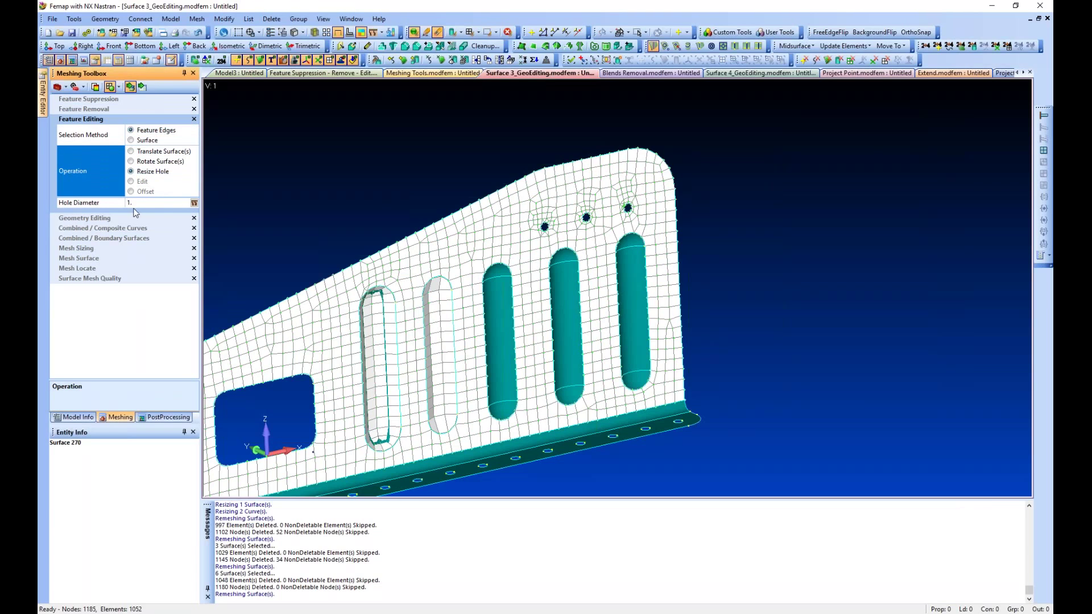
click(155, 202)
drag(154, 202, 68, 206)
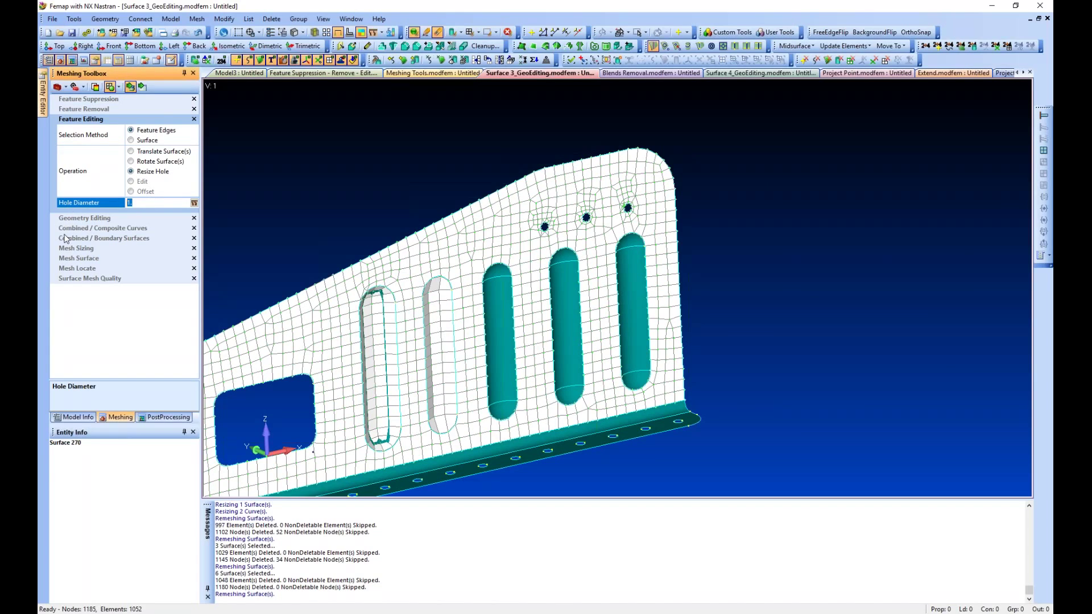
text(.625)
click(543, 225)
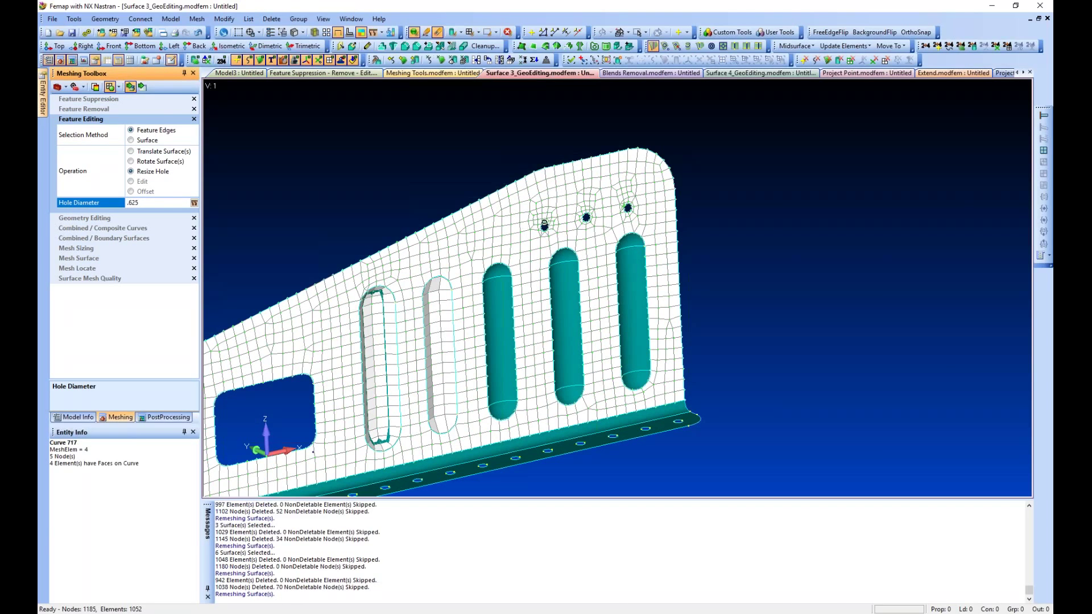
click(628, 206)
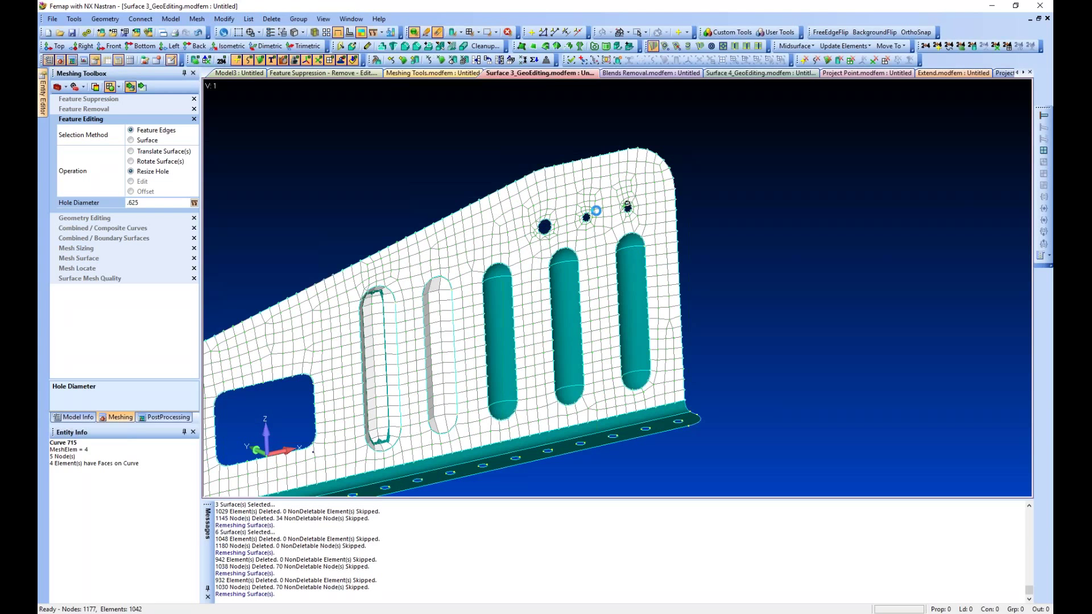
Try removing the plate's rectangular cutout as a loop feature with no size limit, and undo the removal
scroll(756, 370, down, 3)
ctrl+middle_drag(767, 340, 785, 319)
click(72, 111)
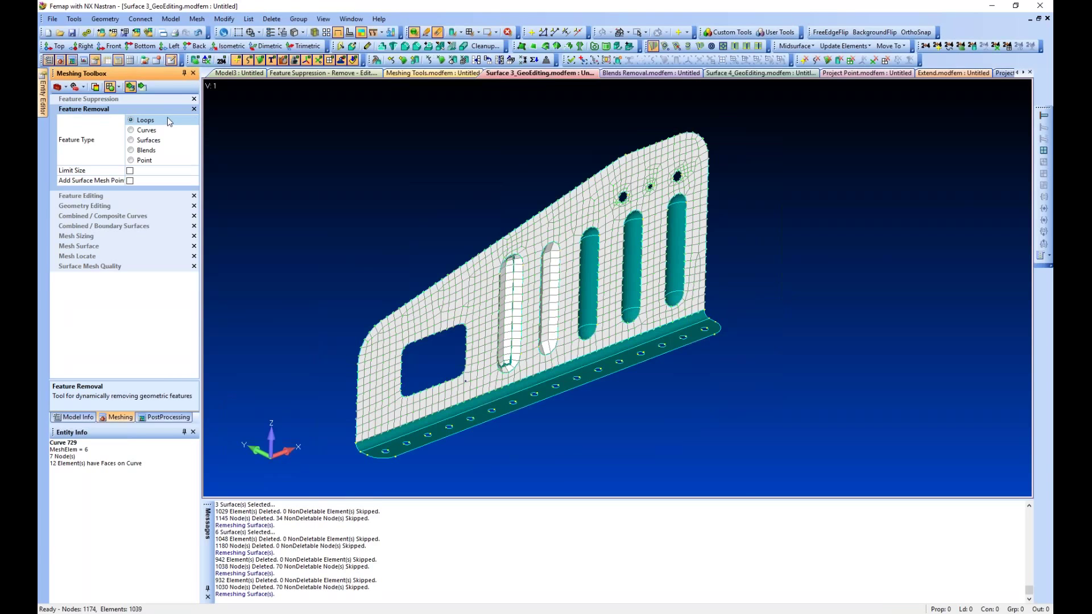
click(130, 171)
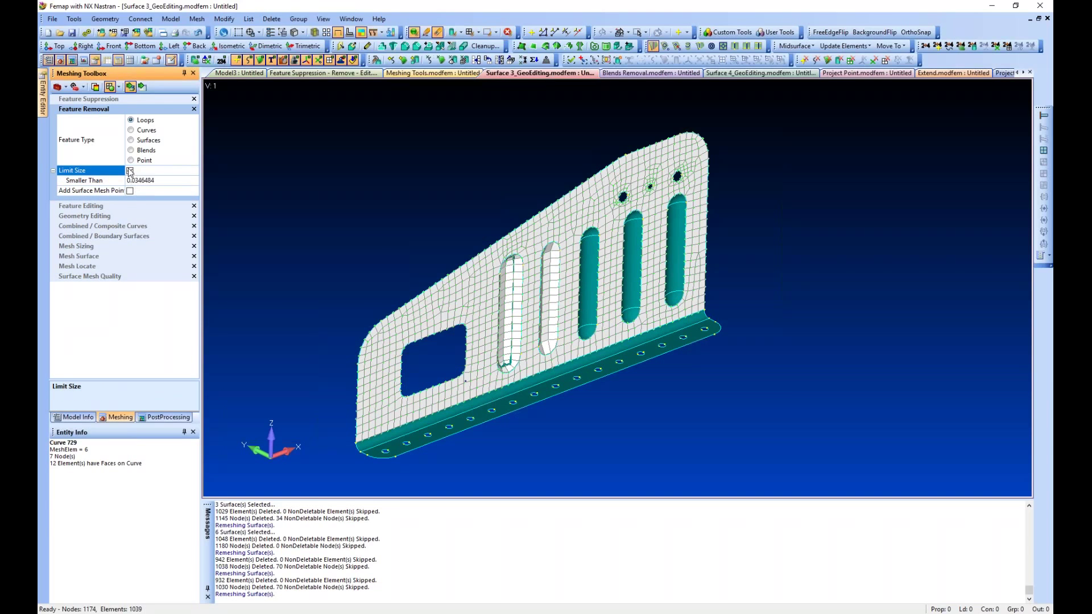
click(131, 171)
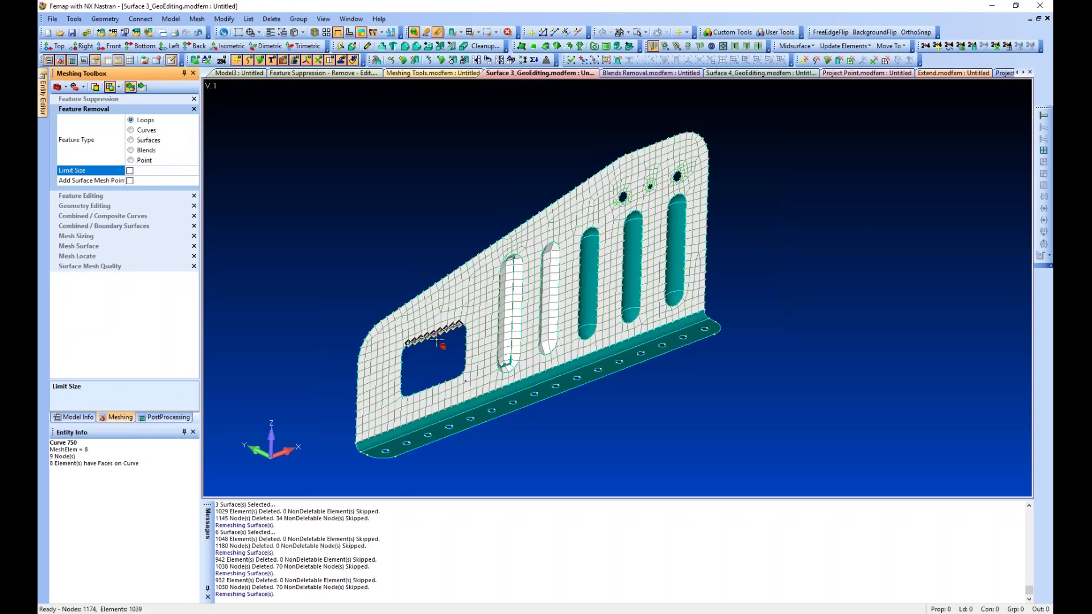
click(429, 390)
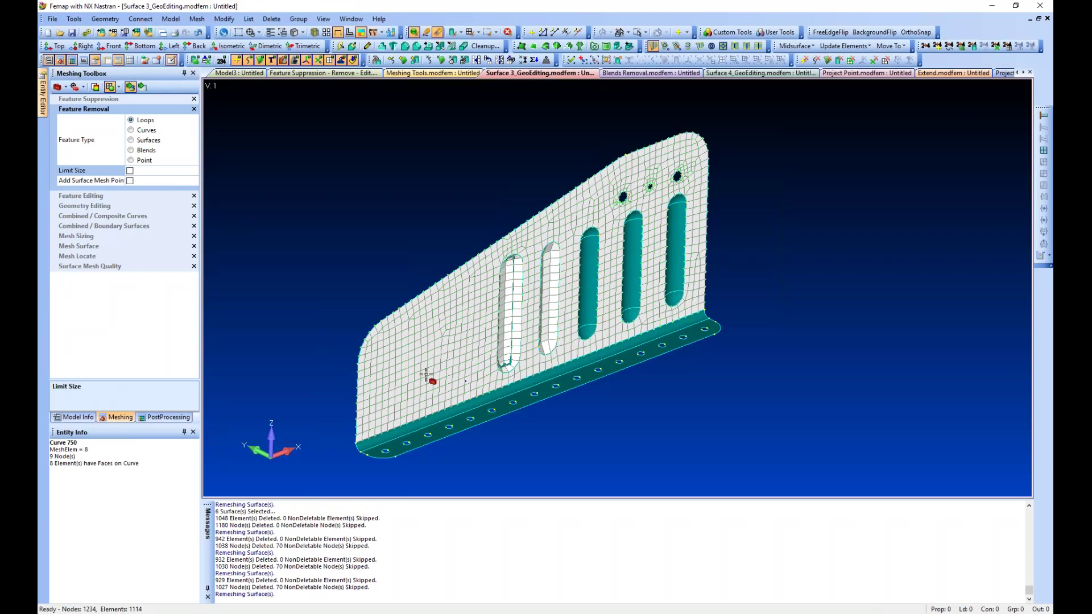
key(ctrl+z)
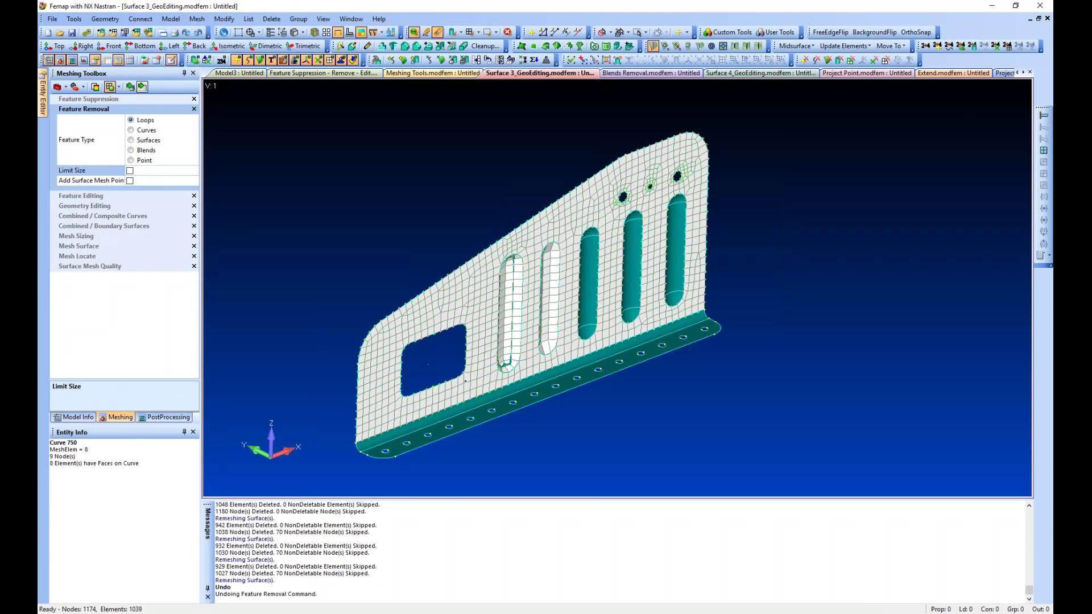
Try removing all loops across the whole bracket at once with no size limit, and undo the removal
click(130, 87)
scroll(303, 296, down, 2)
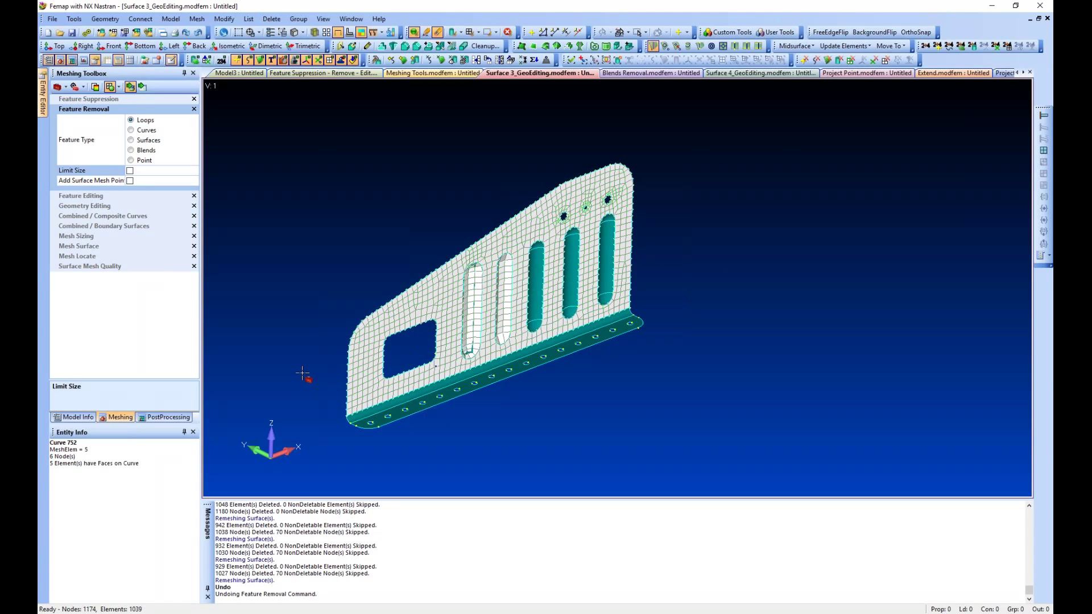
drag(263, 599, 263, 587)
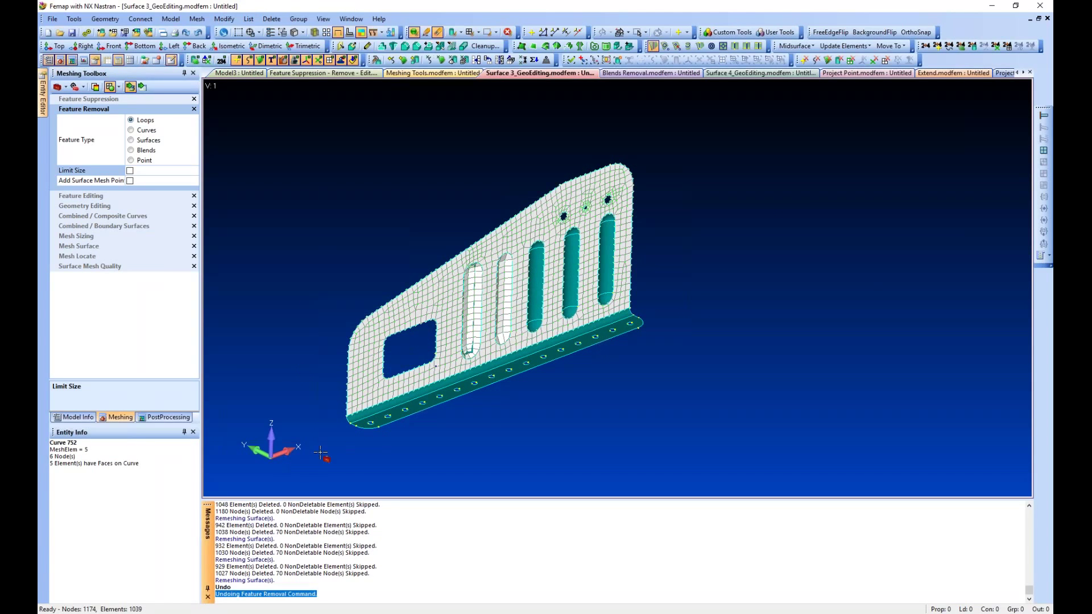
drag(314, 456, 691, 126)
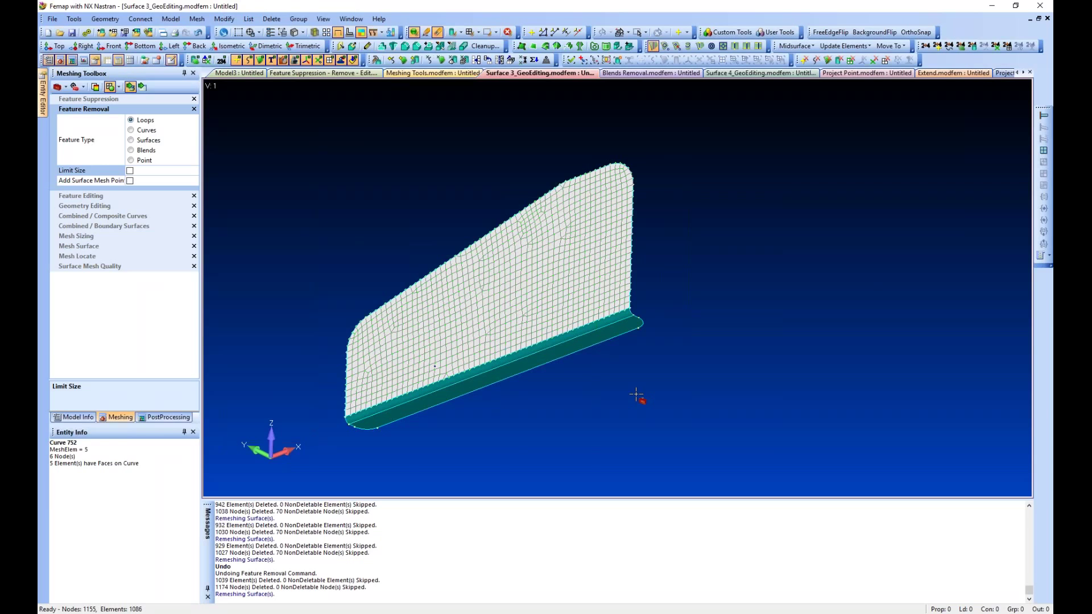
key(ctrl+z)
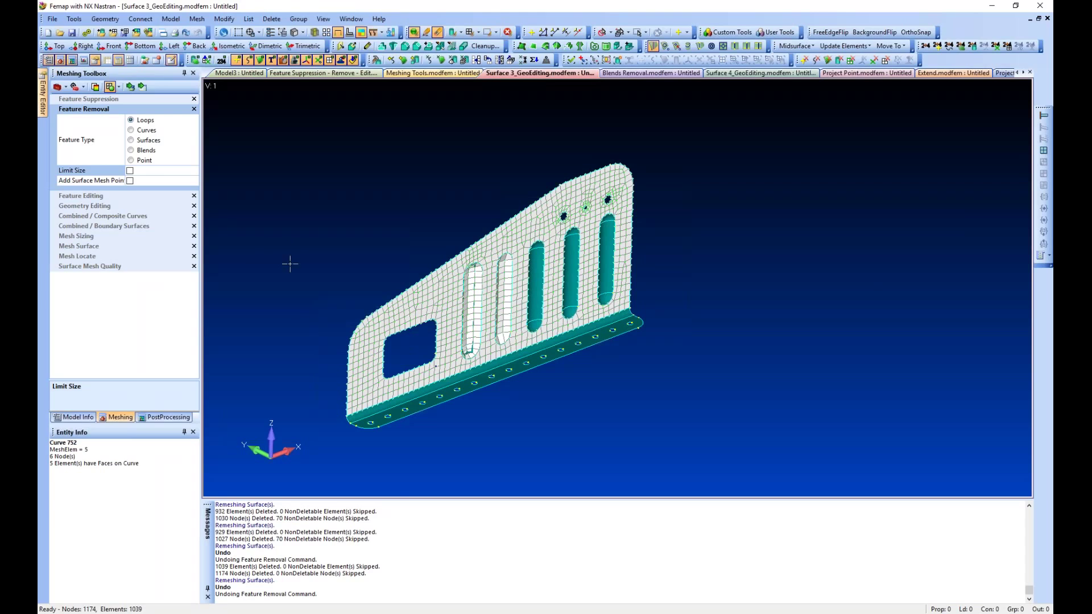
Remove all loops smaller than .5 across the whole bracket, adding surface mesh points in their place
click(129, 170)
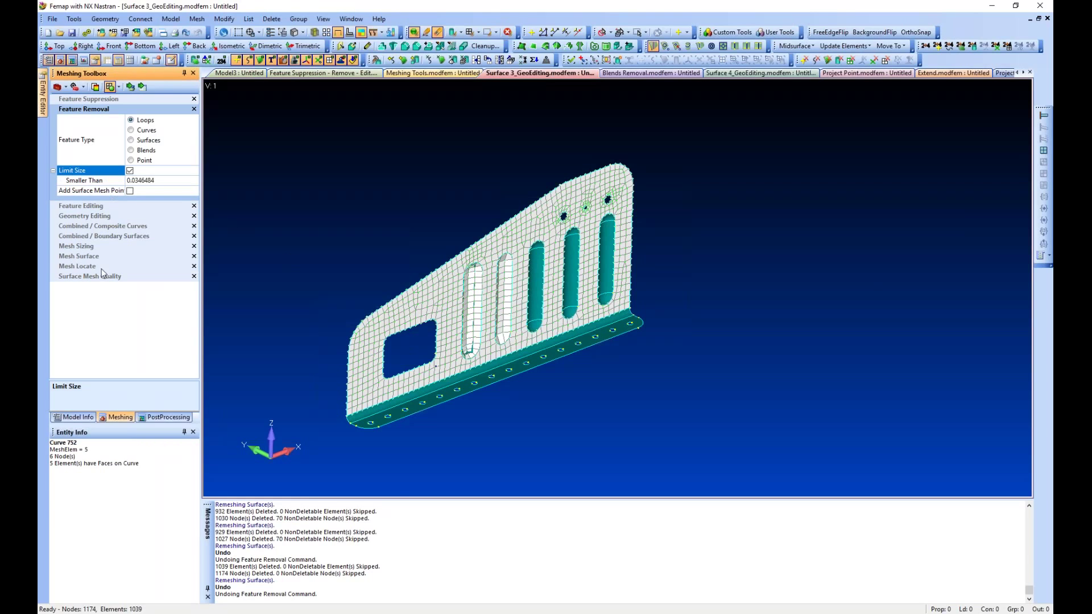
click(130, 191)
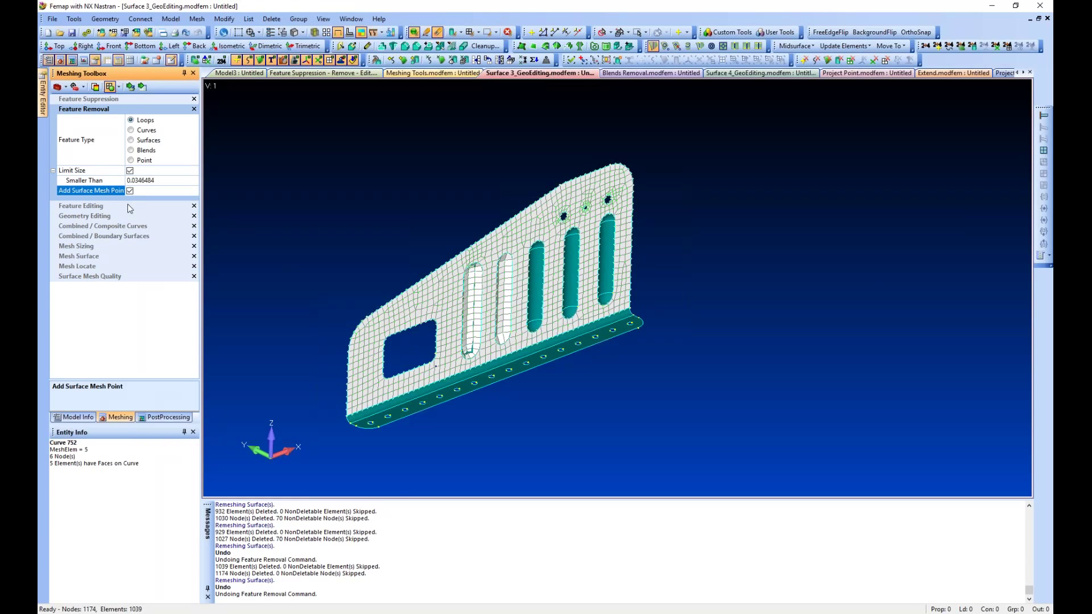
middle_drag(412, 224, 415, 254)
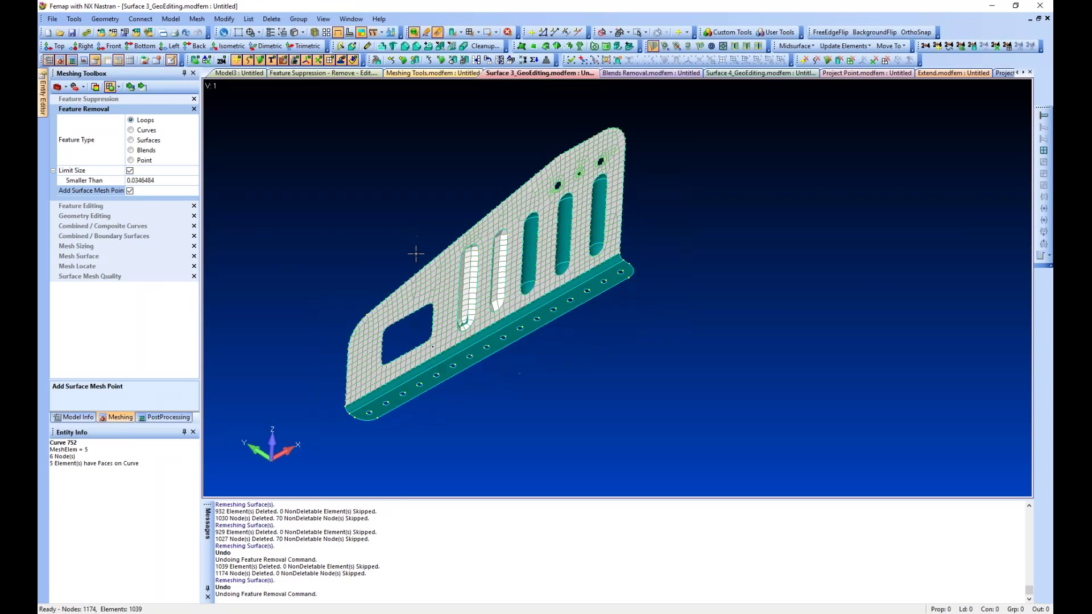
ctrl+middle_drag(378, 219, 414, 235)
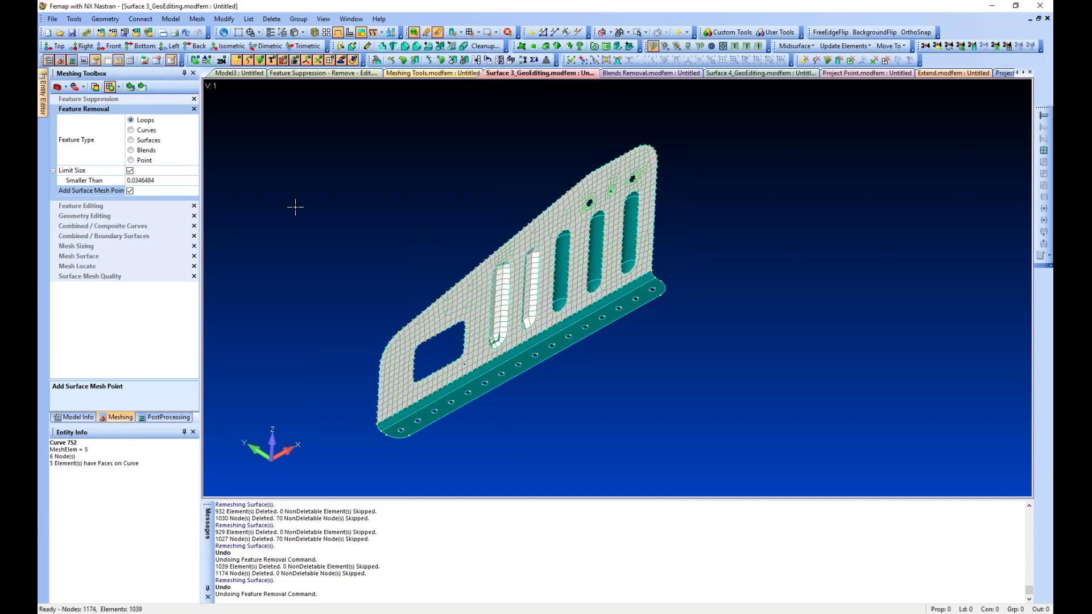
drag(157, 181, 123, 183)
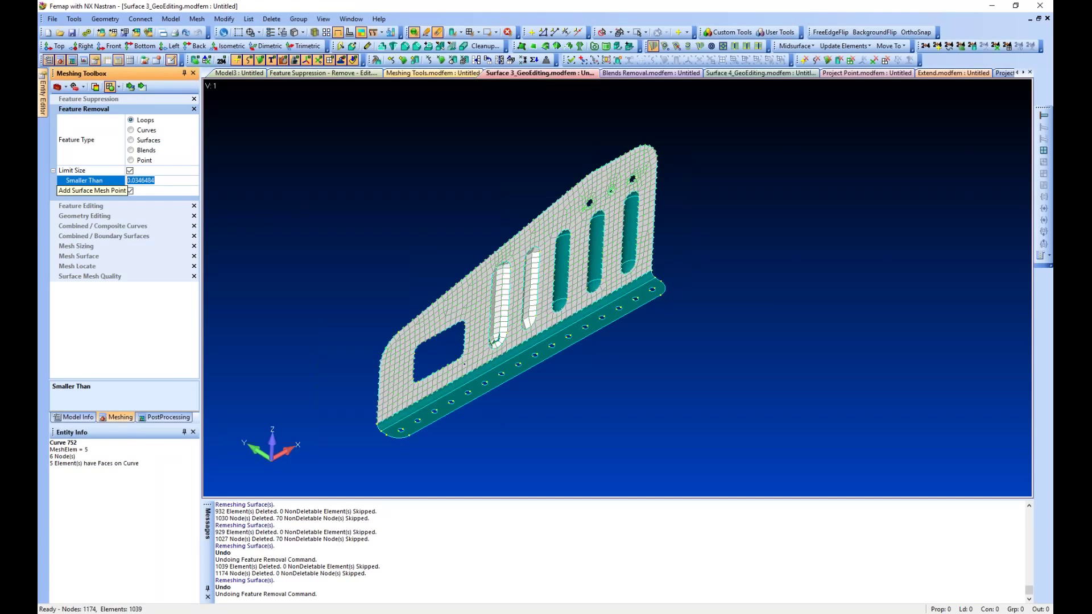
text(.5)
scroll(300, 385, down, 2)
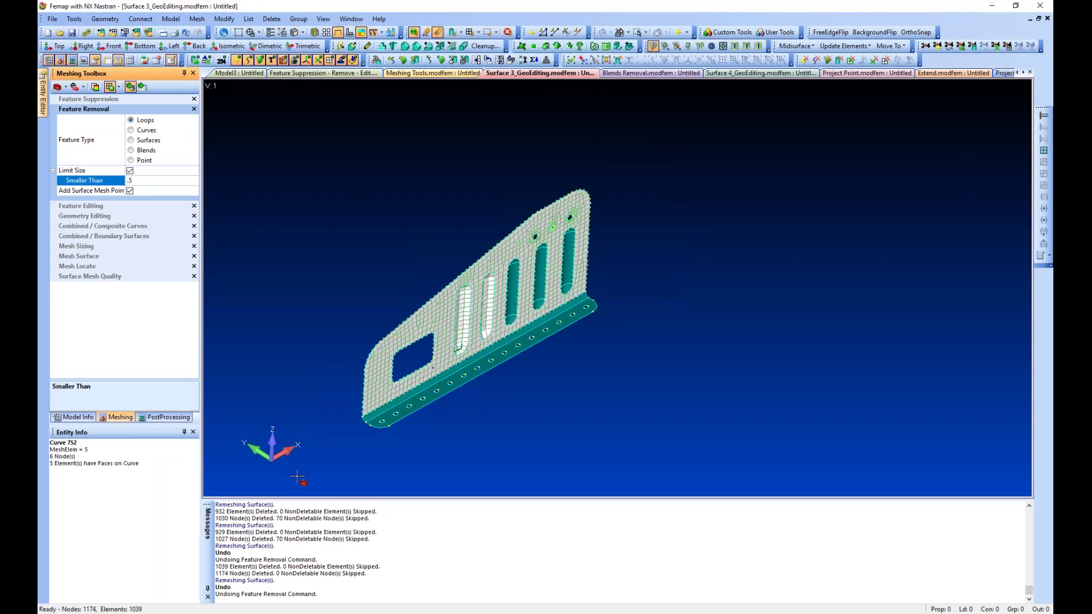
drag(300, 471, 644, 161)
Examine the removed hole locations on the plate and flange, comparing the upper plate with the analysis model hidden and shown
middle_click(670, 268)
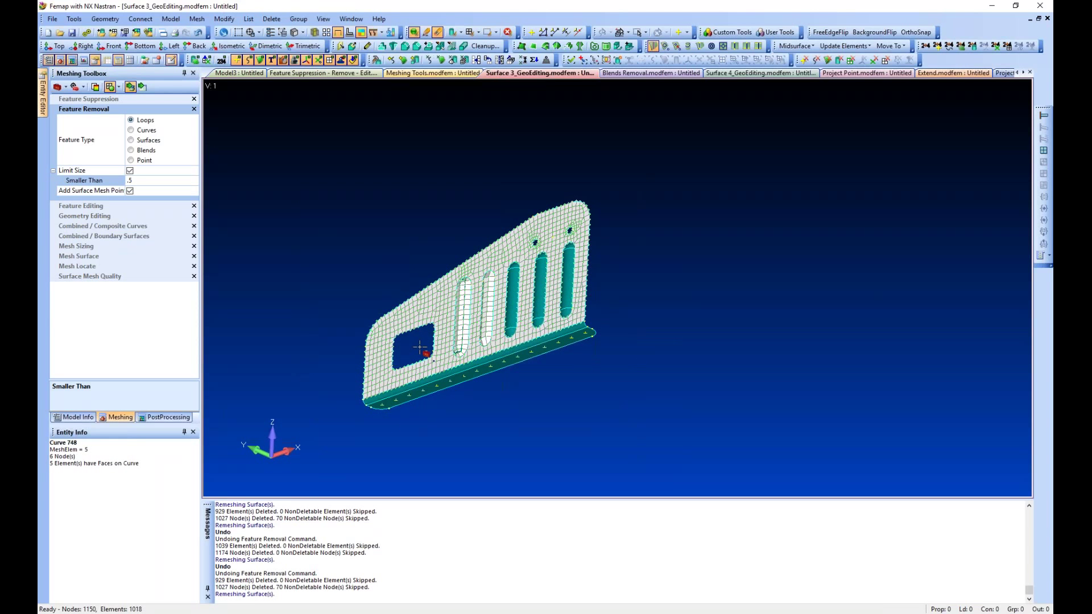
scroll(482, 288, up, 5)
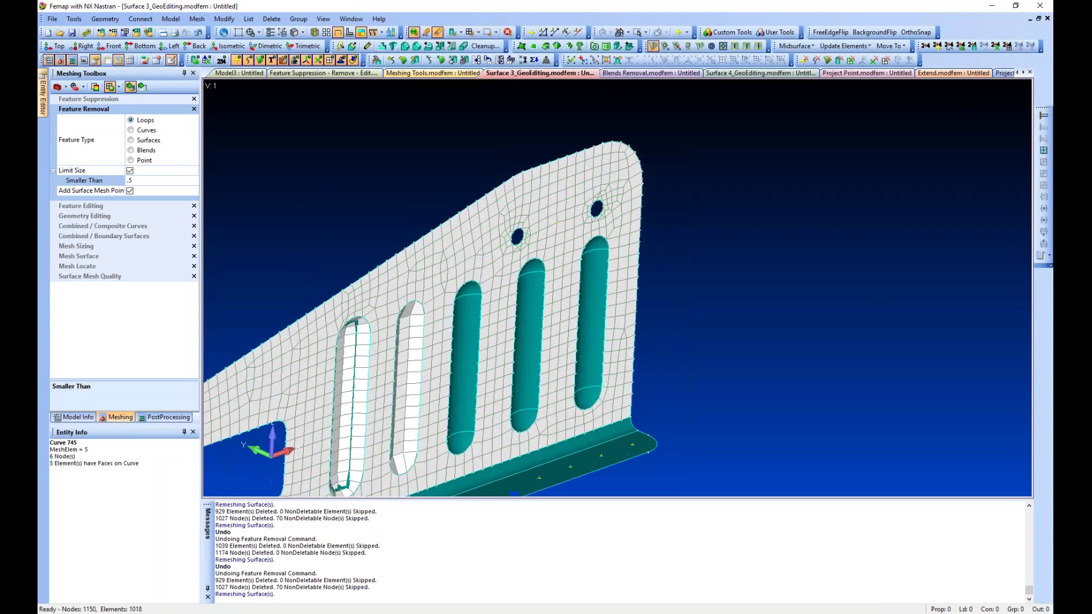
scroll(552, 233, up, 6)
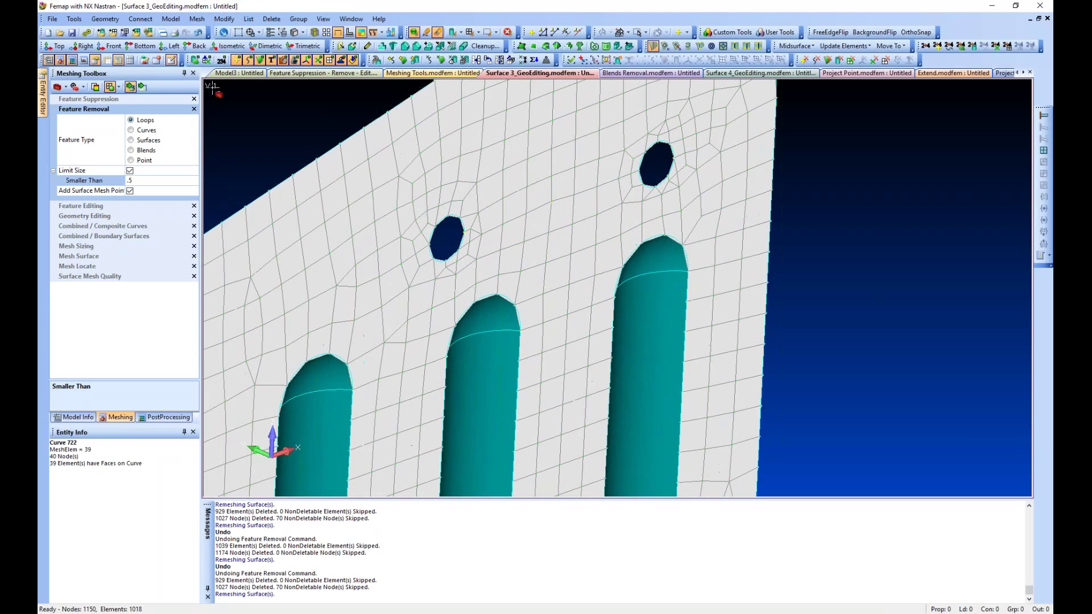
click(207, 60)
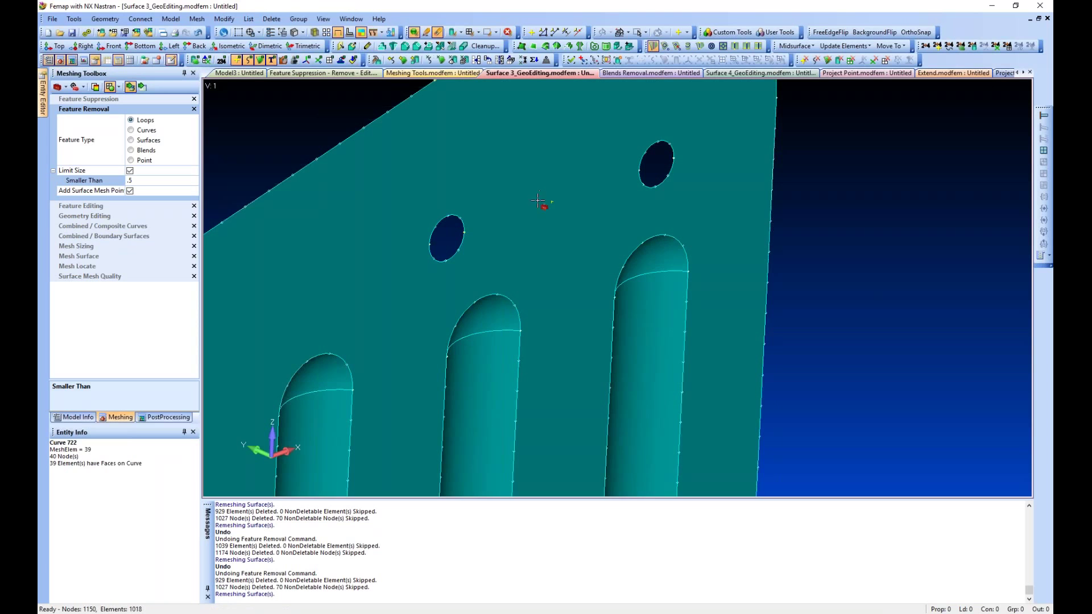
click(206, 60)
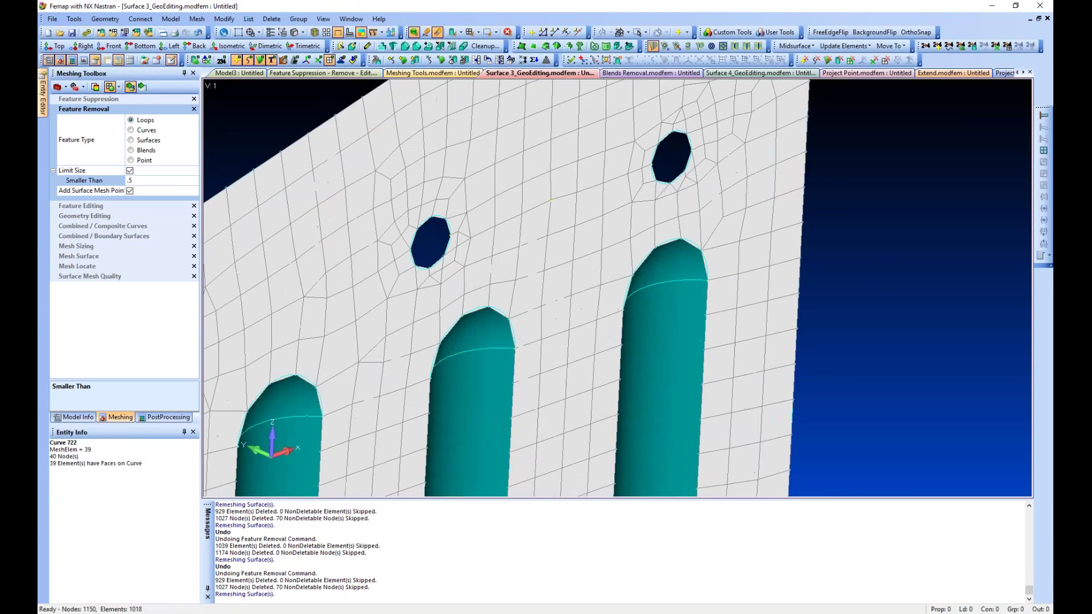
middle_drag(553, 234, 553, 237)
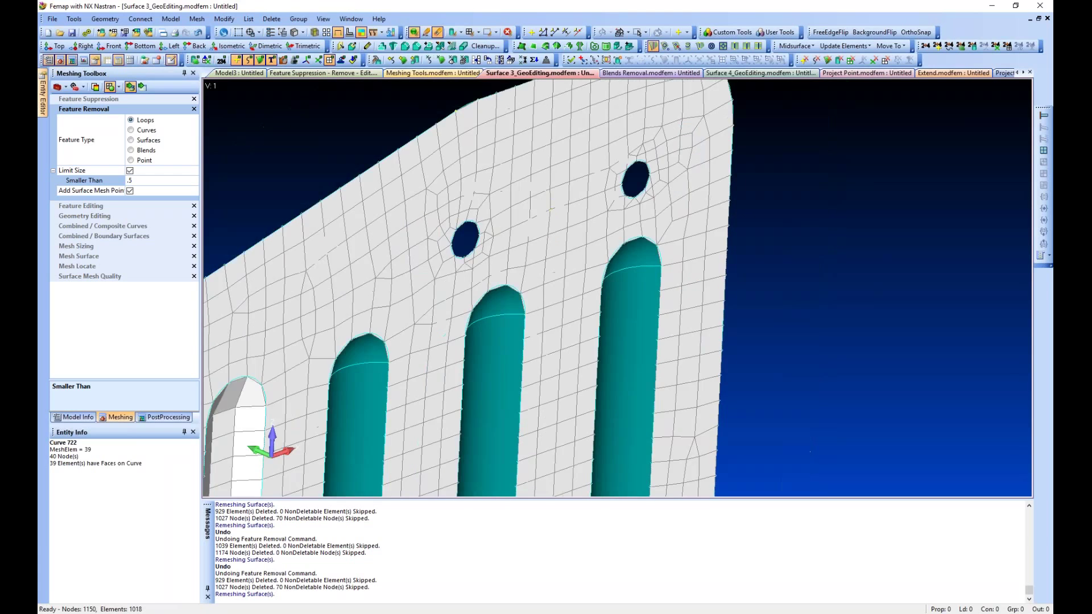
scroll(553, 238, down, 4)
ctrl+middle_drag(615, 405, 744, 211)
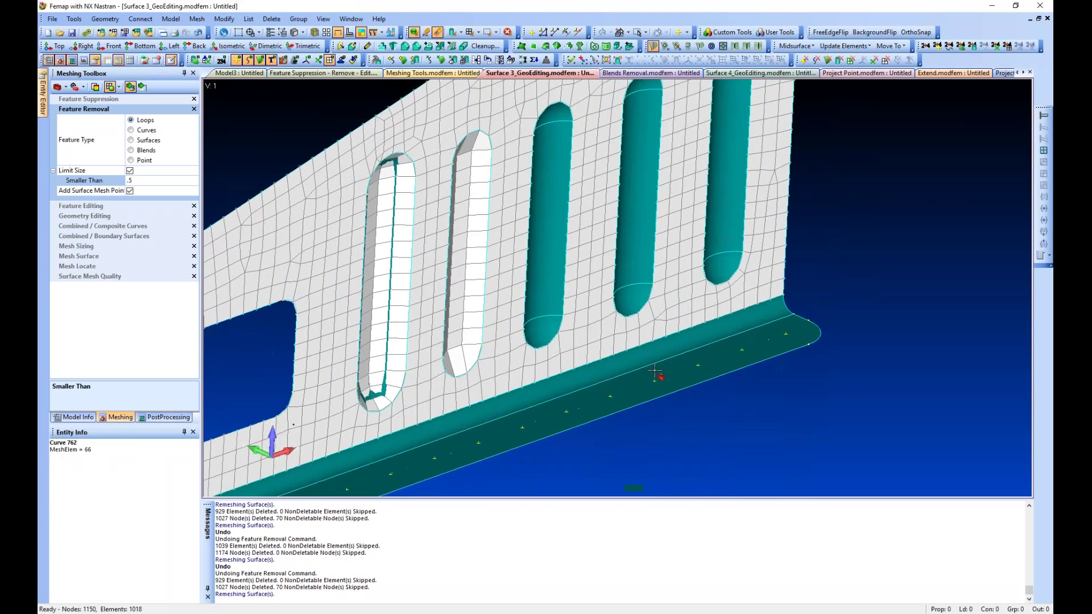
ctrl+middle_drag(524, 492, 655, 353)
scroll(634, 401, down, 3)
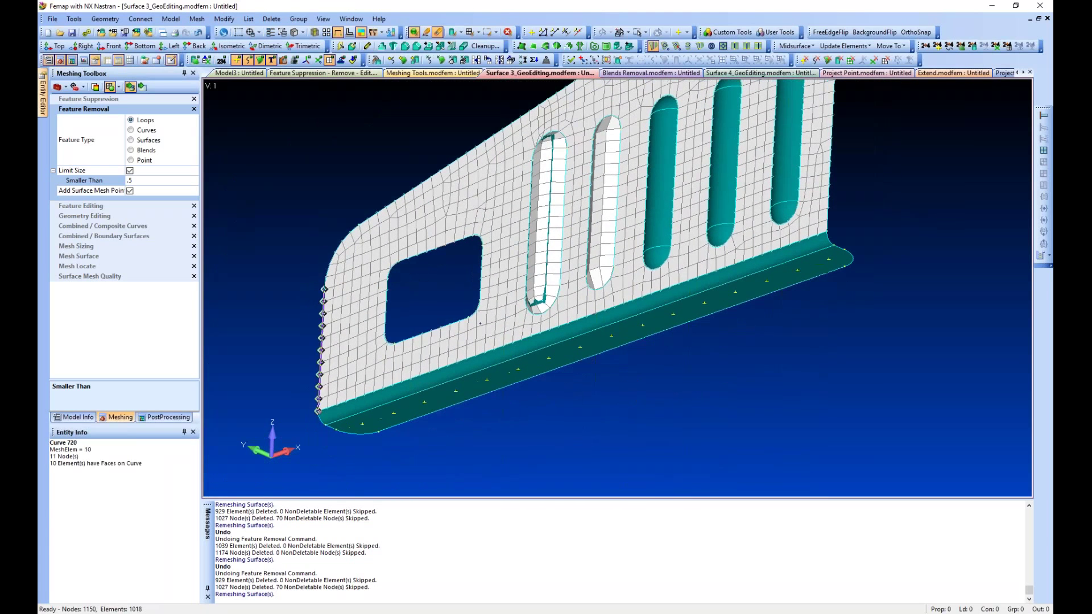
Mesh the bracket's bottom flange surface with free meshing and the Size All, Connect sizing option
click(90, 258)
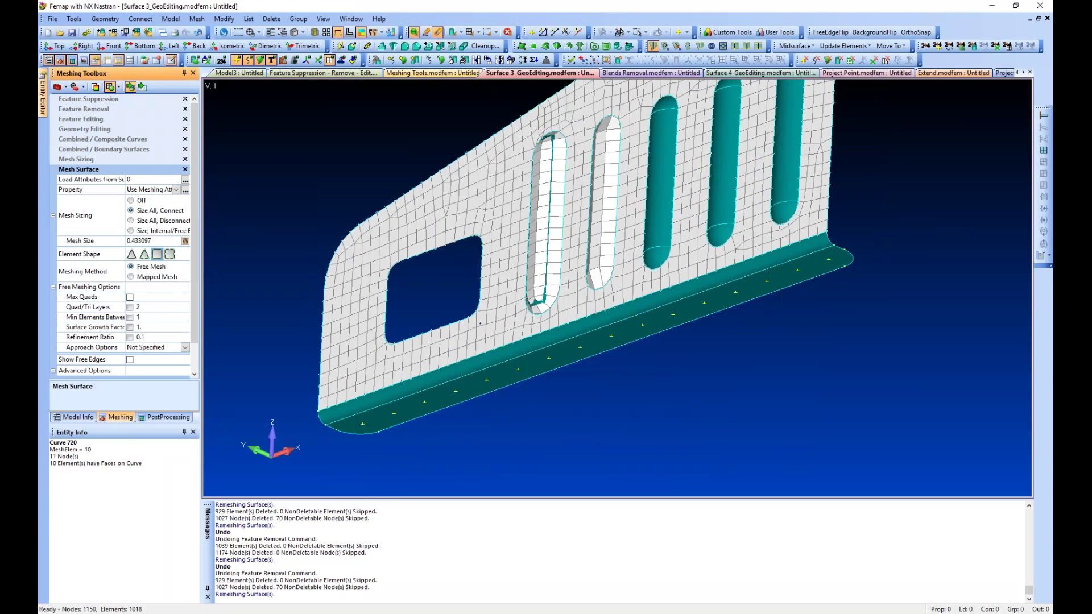
click(595, 343)
middle_drag(578, 409, 580, 447)
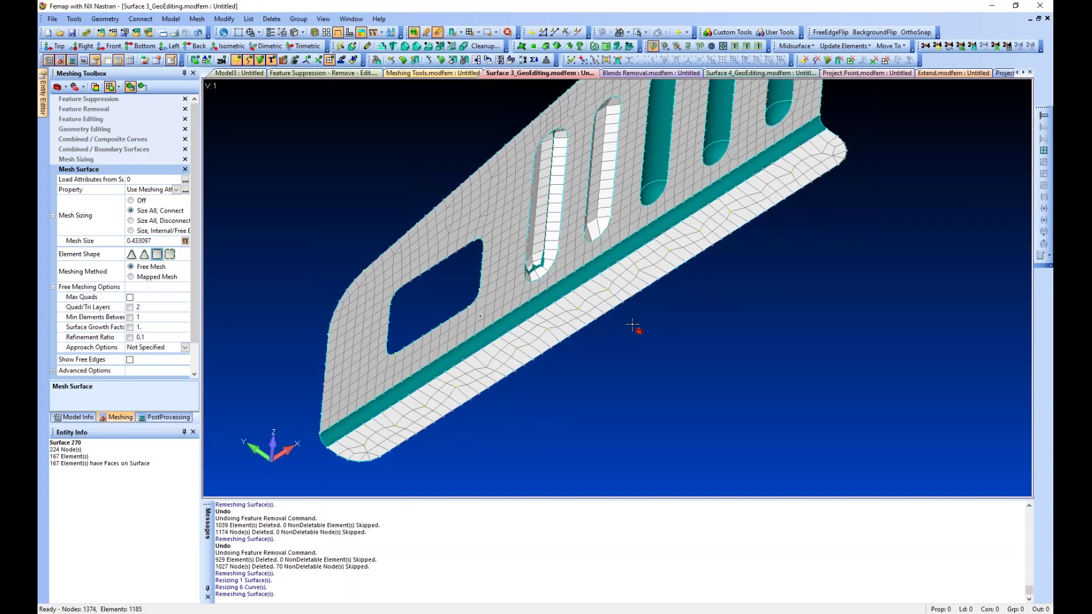
middle_drag(632, 324, 632, 316)
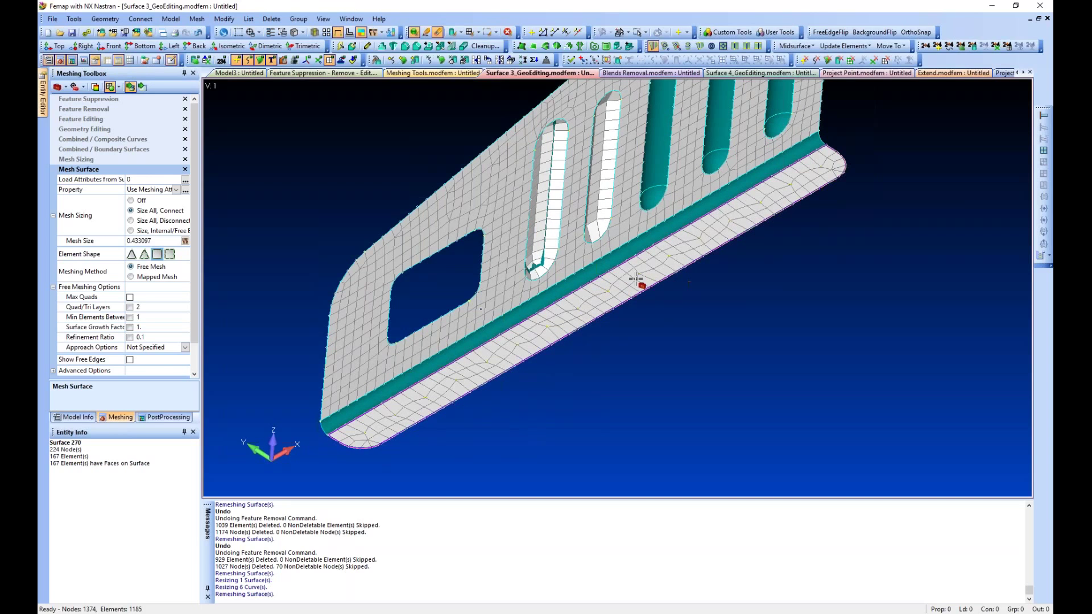
Inspect the mesh on the bracket's bottom flange and undo the flange's surface meshing
scroll(647, 271, up, 1)
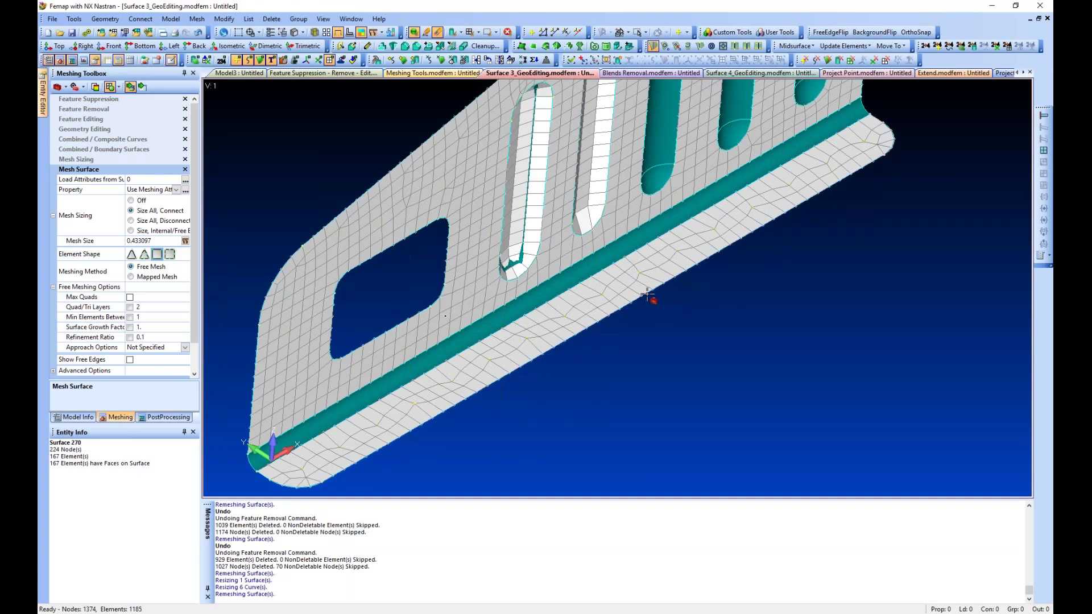
scroll(648, 293, down, 4)
ctrl+middle_drag(685, 336, 682, 388)
scroll(665, 367, down, 2)
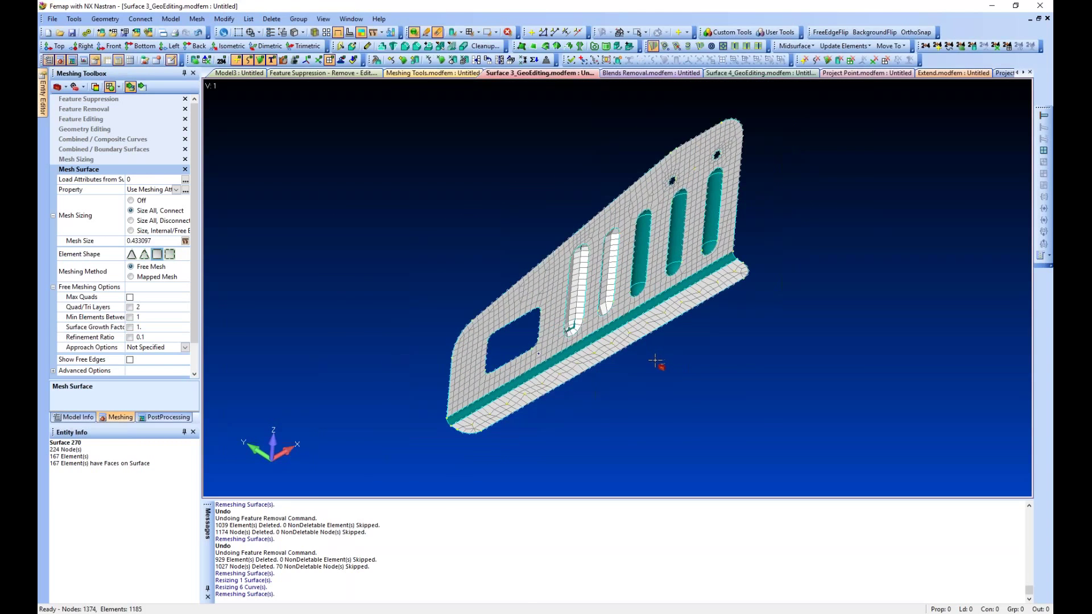
key(ctrl+z)
scroll(648, 369, up, 3)
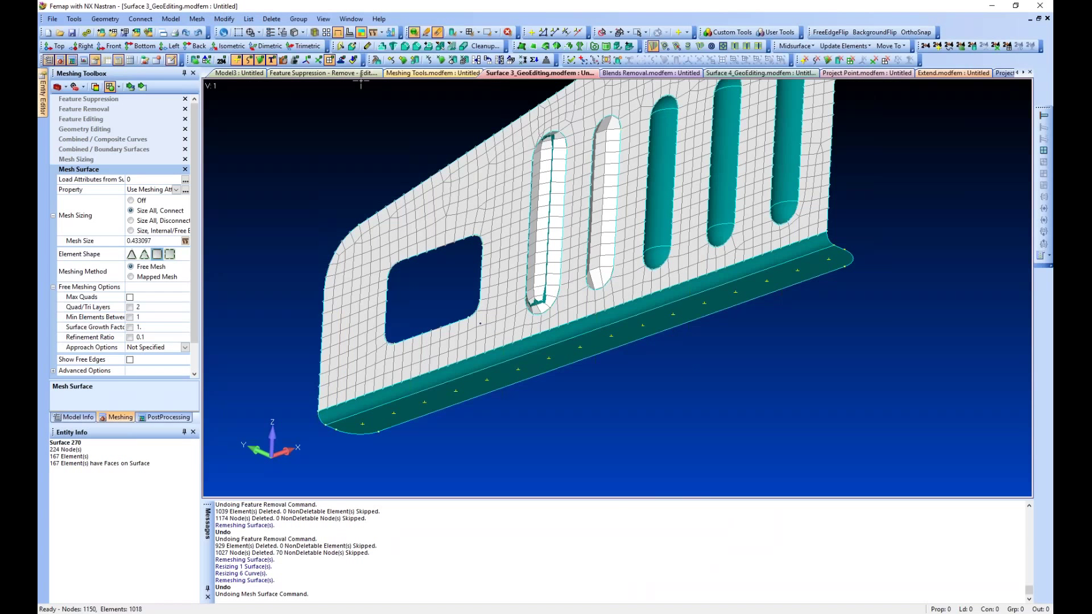
Switch to the Feature Suppression - Remove - Edit model and set the Feature Removal type to Surfaces
click(323, 73)
ctrl+middle_drag(478, 335, 411, 289)
click(207, 60)
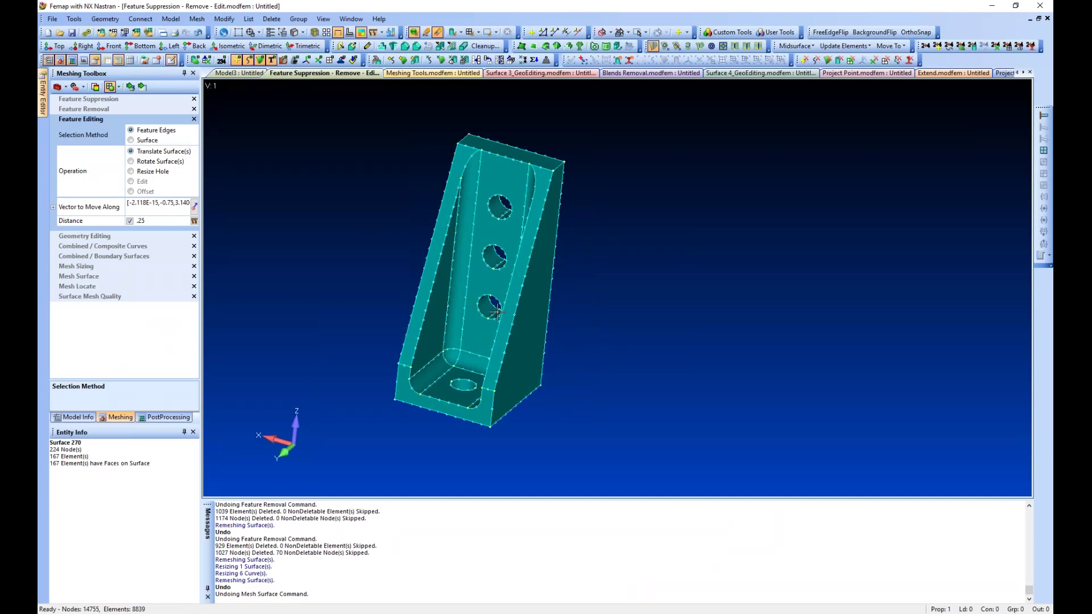
scroll(487, 310, up, 5)
middle_drag(504, 314, 489, 347)
scroll(495, 342, down, 2)
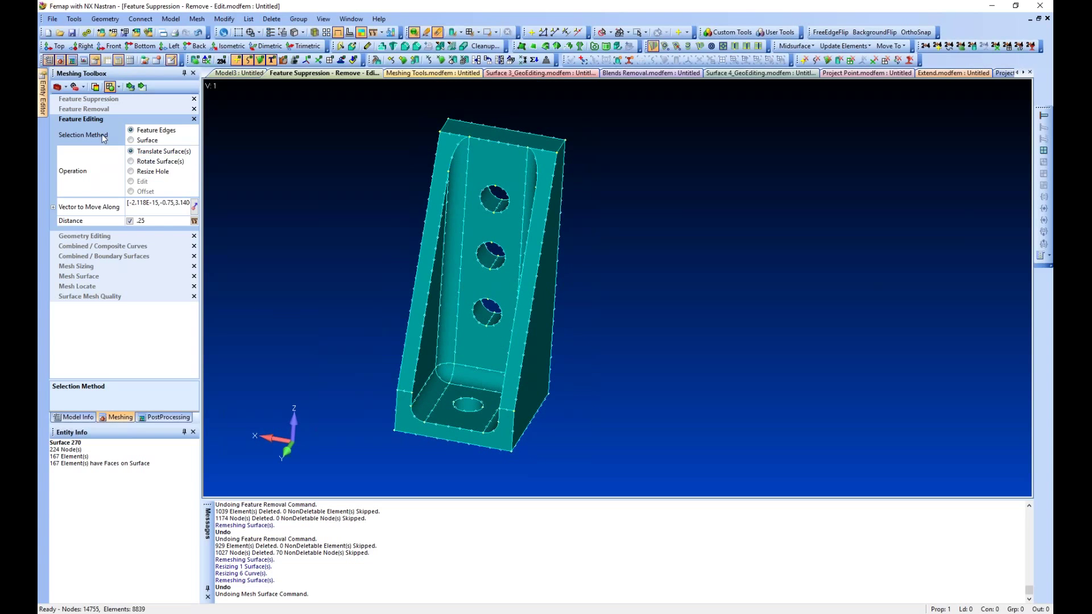
click(88, 110)
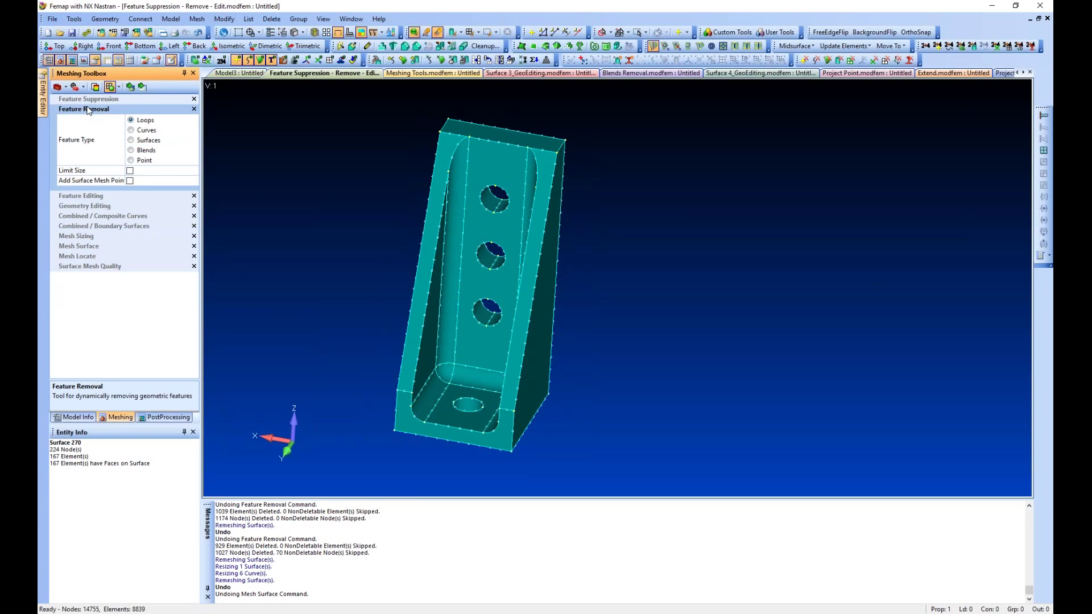
click(146, 142)
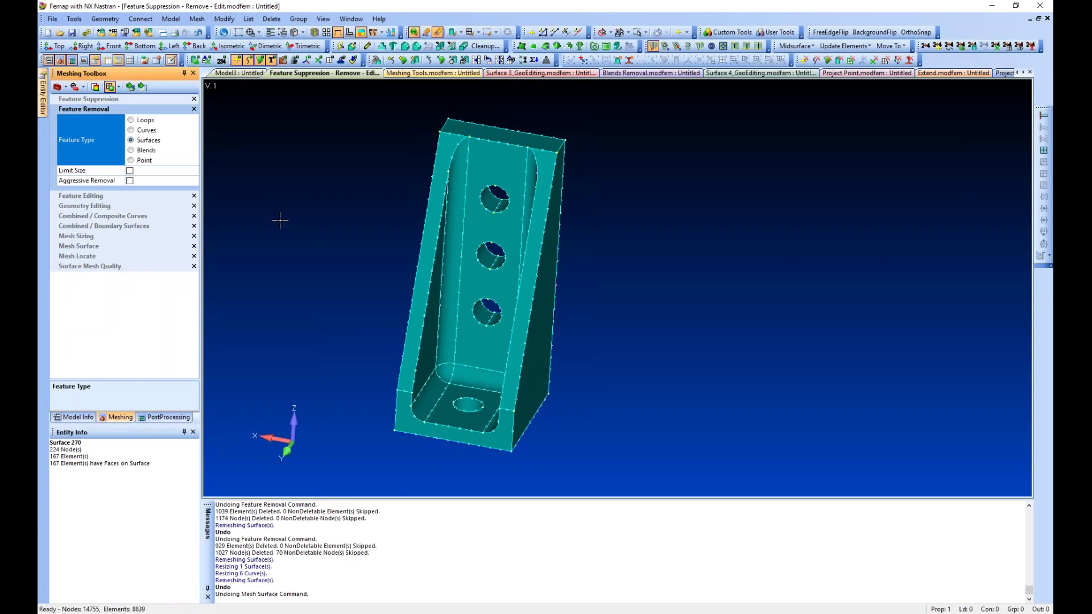
Try removing only the single fillet surface between the pocket's back wall and floor, and undo the removal
ctrl+middle_drag(307, 263, 344, 289)
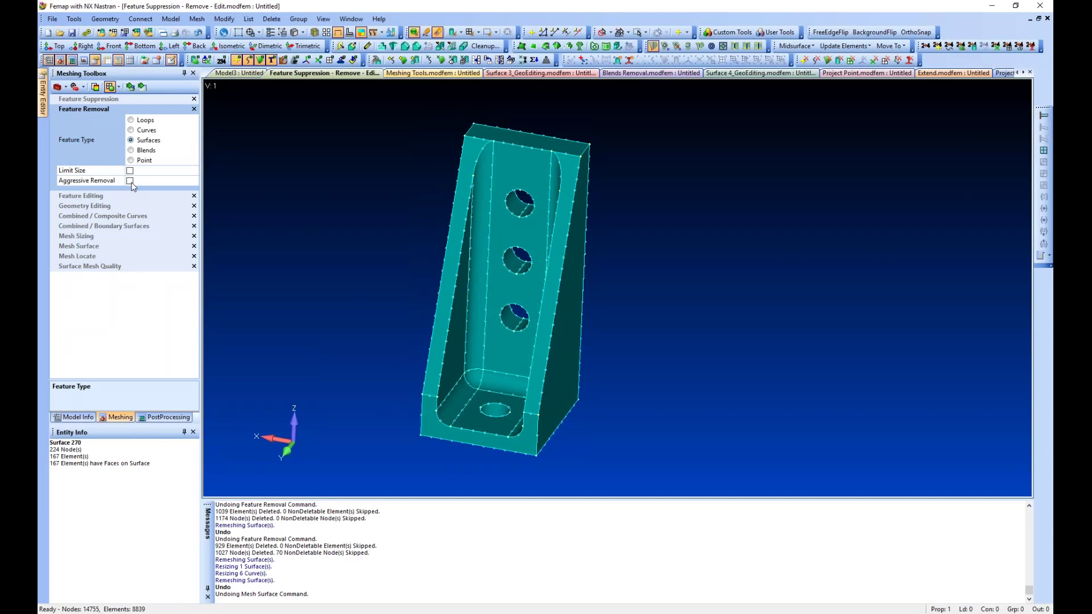
click(130, 86)
click(479, 377)
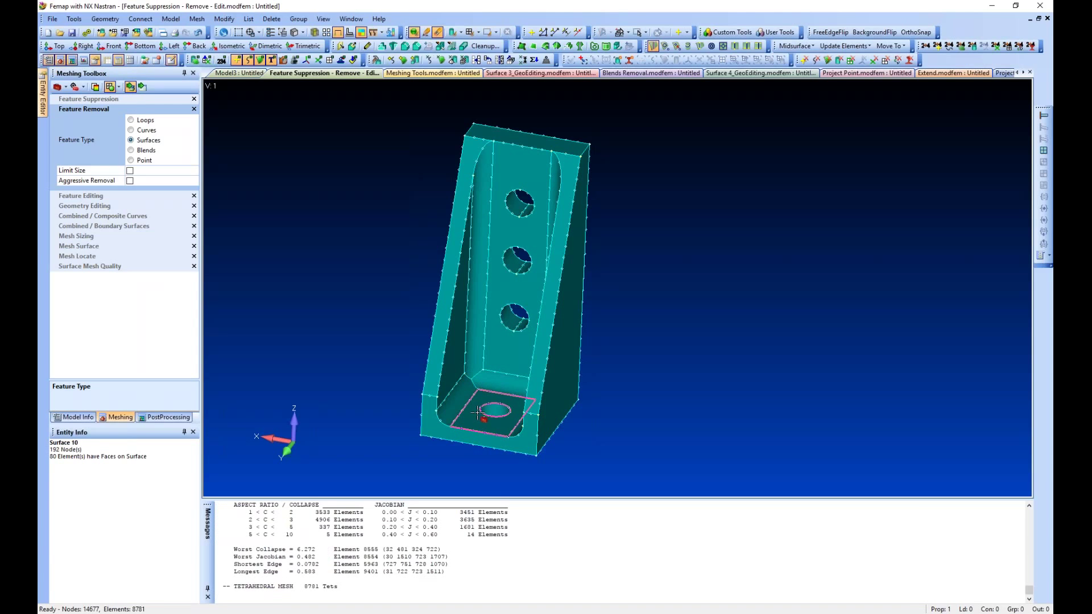
click(327, 66)
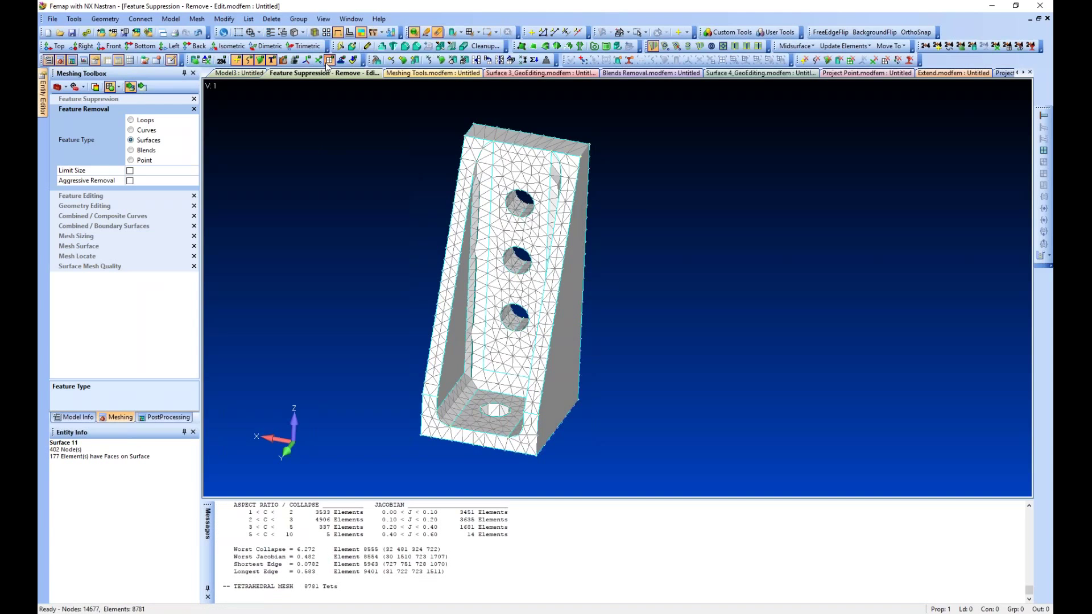
click(328, 64)
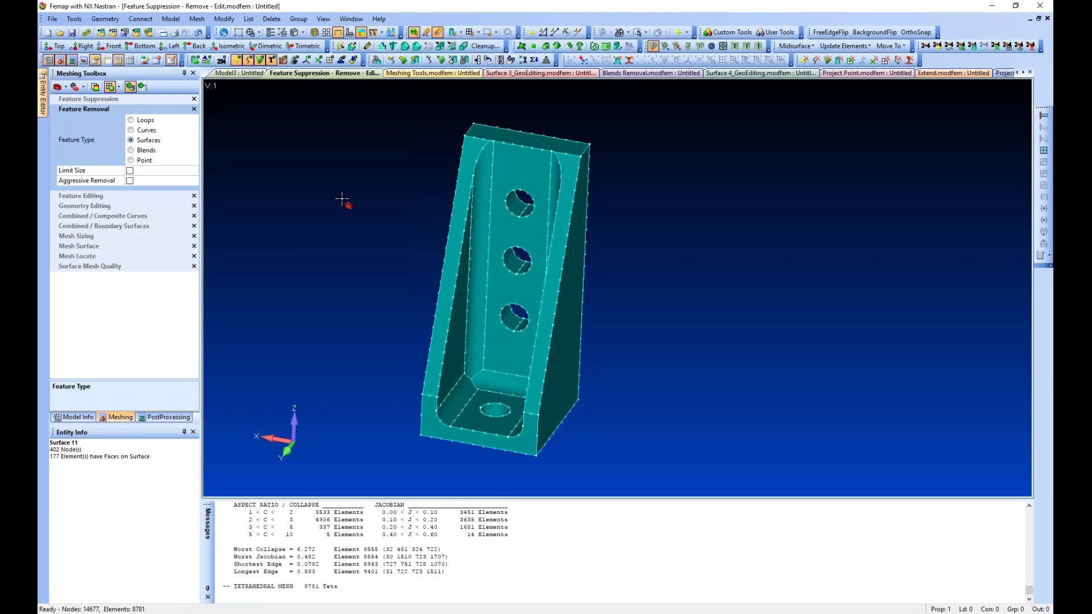
key(ctrl+z)
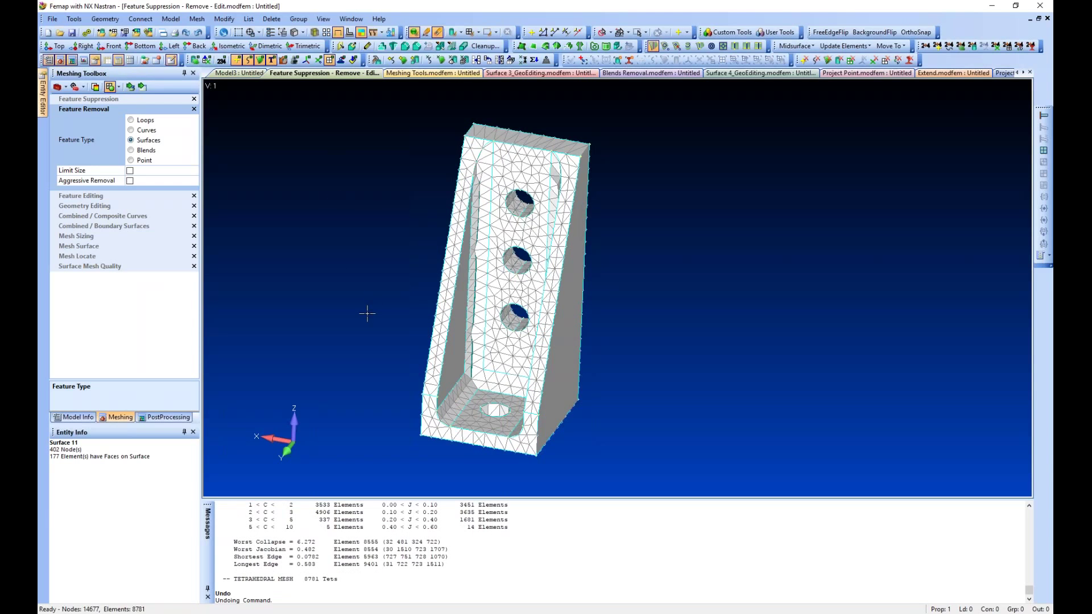
key(ctrl+z)
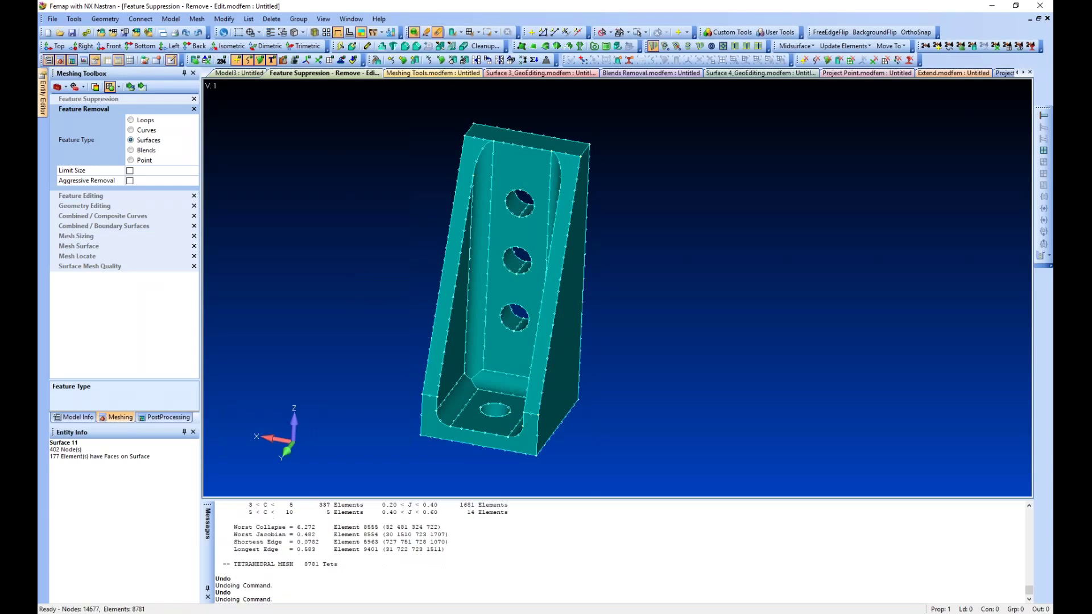
key(ctrl+z)
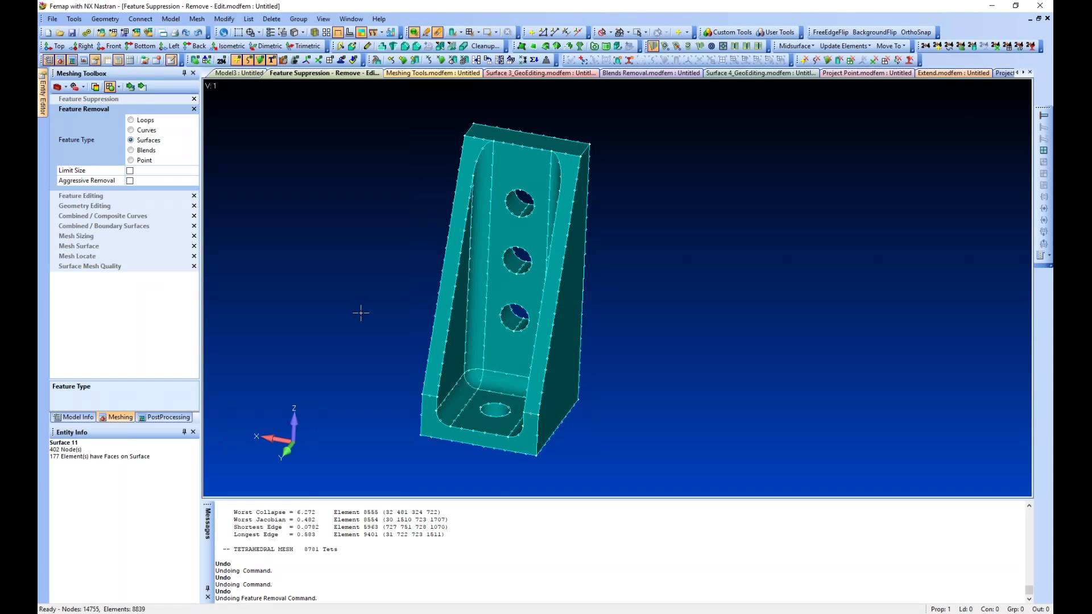
Remove the fillet between the pocket's back wall and floor together with all its connected fillets, and display the updated mesh
middle_drag(360, 313, 333, 271)
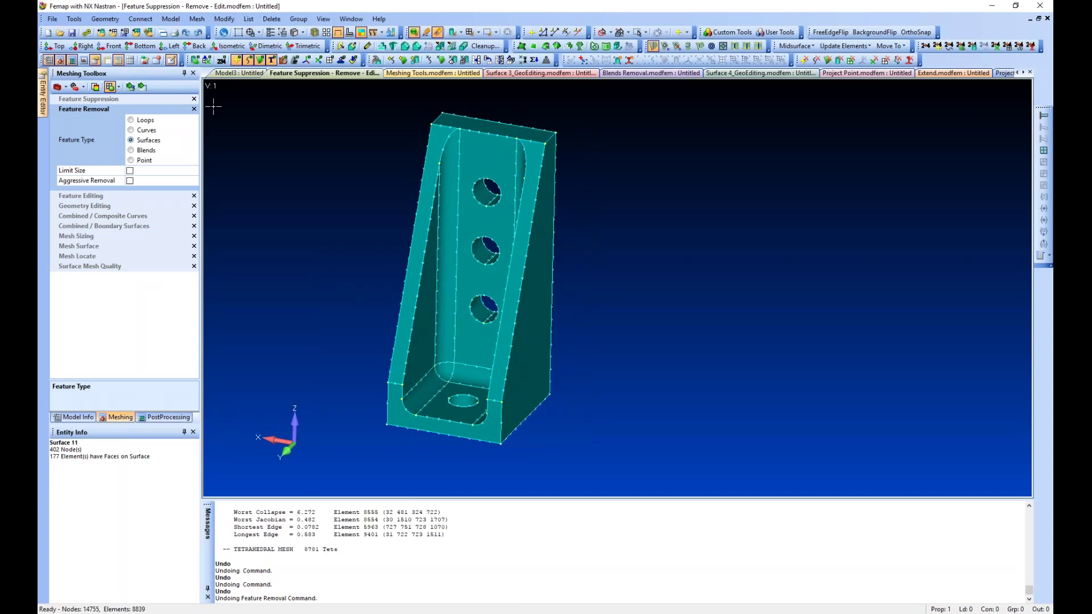
click(142, 87)
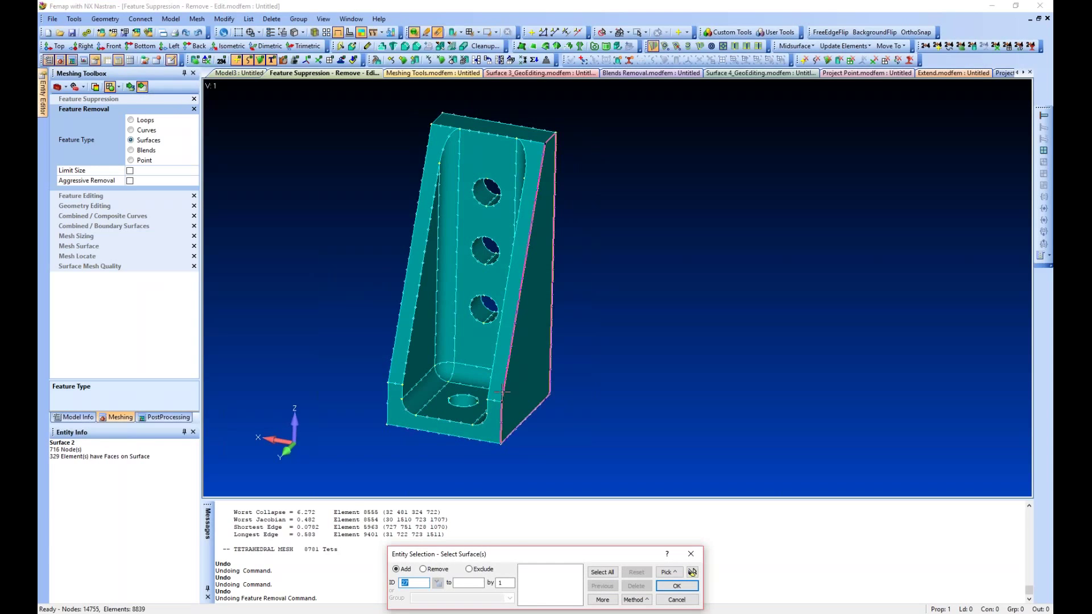
click(463, 376)
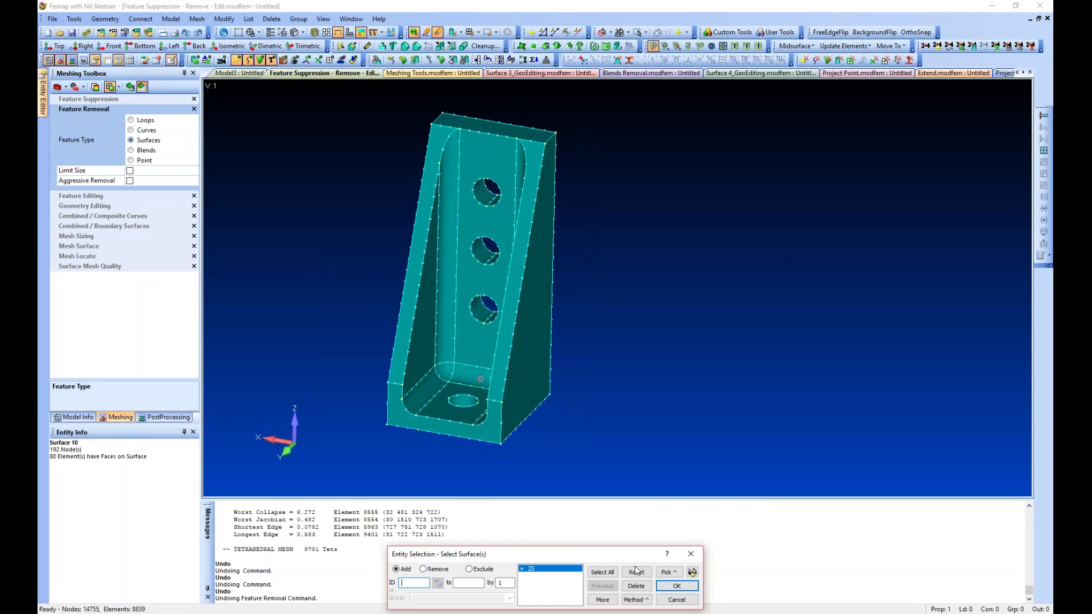
click(669, 572)
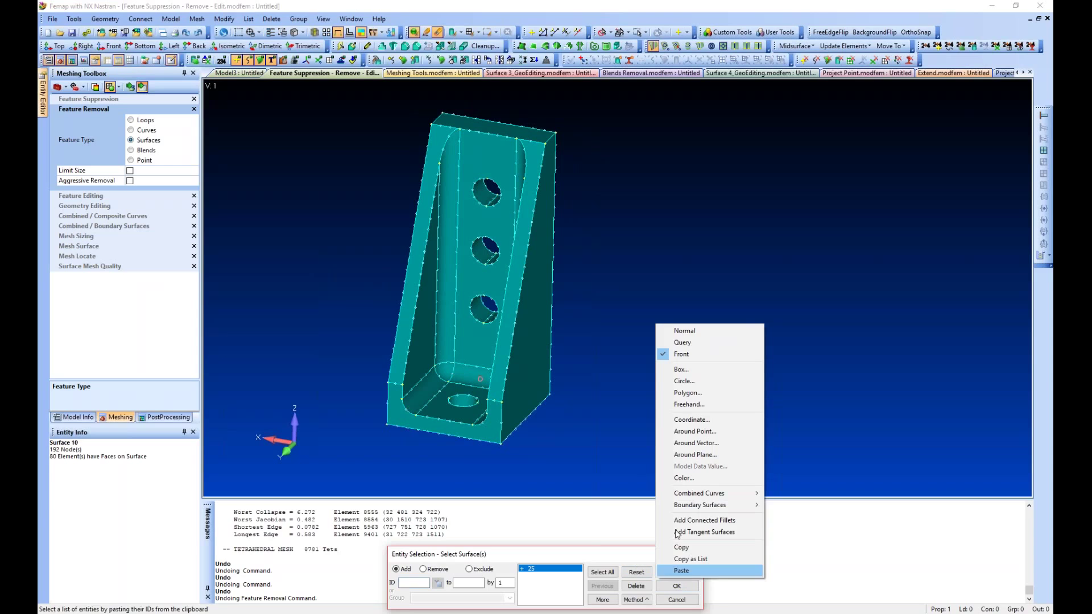
click(693, 521)
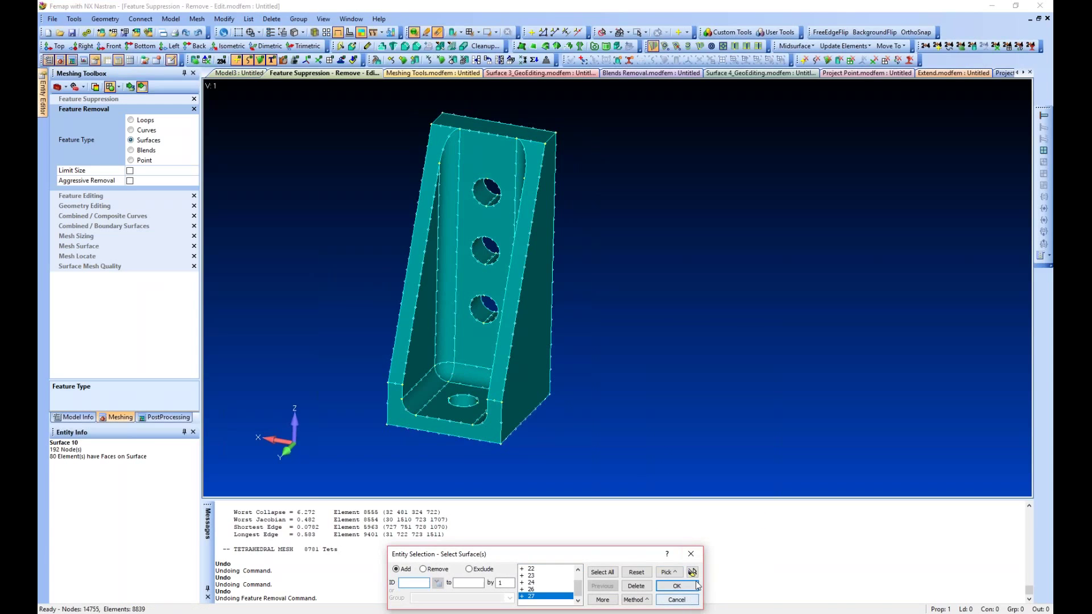
click(693, 572)
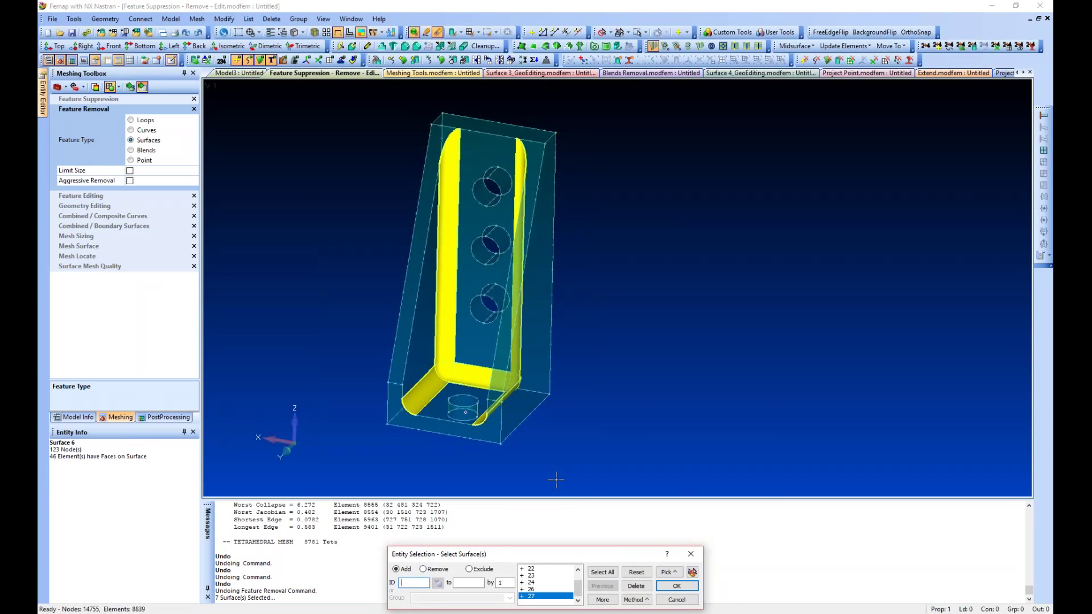
drag(620, 559, 701, 402)
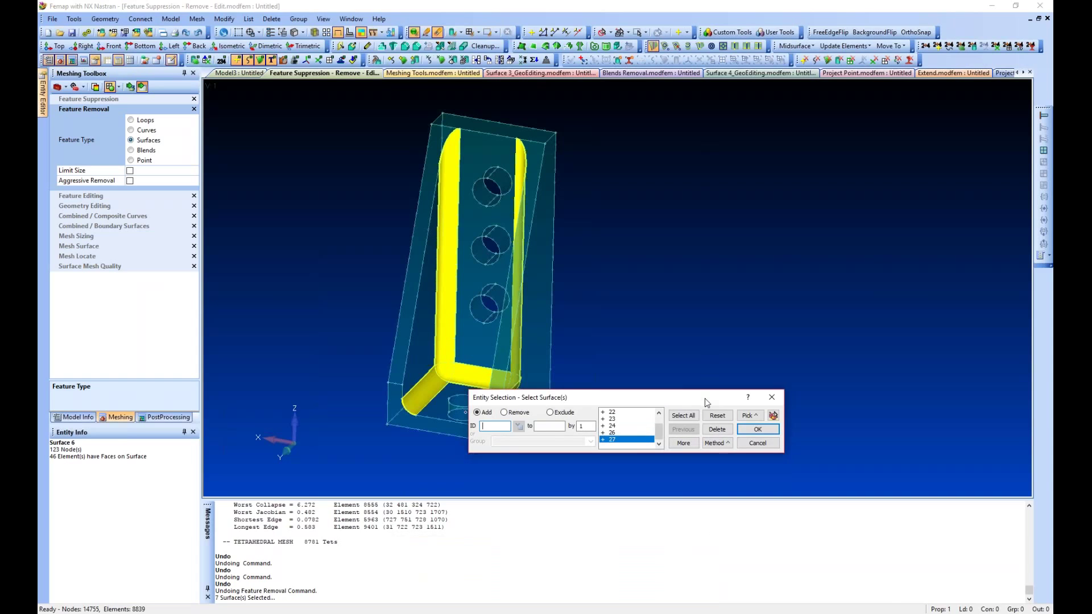
click(757, 431)
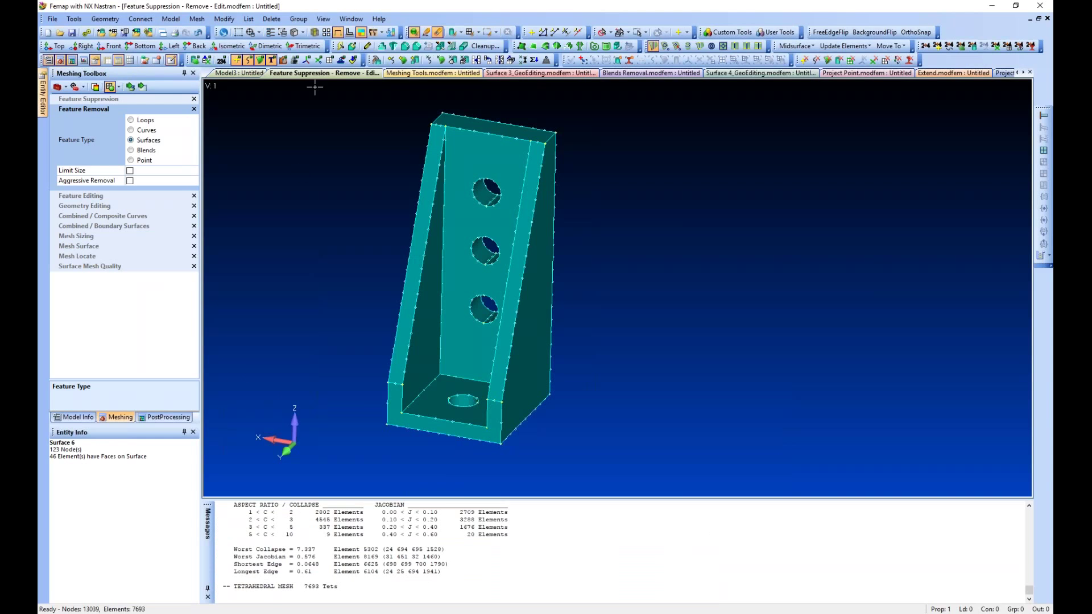
click(329, 60)
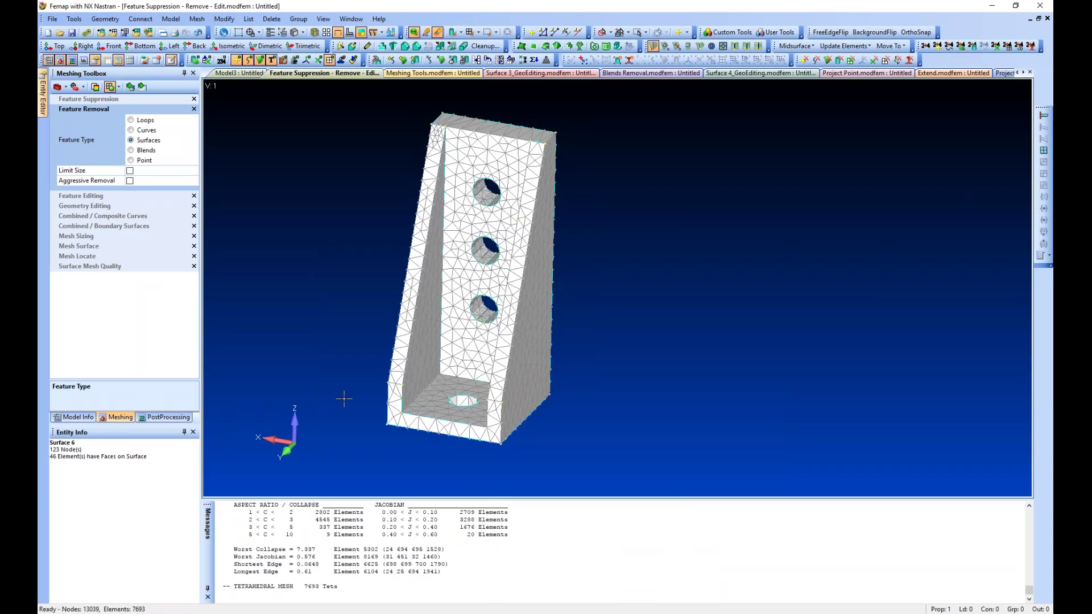
middle_drag(329, 359, 356, 378)
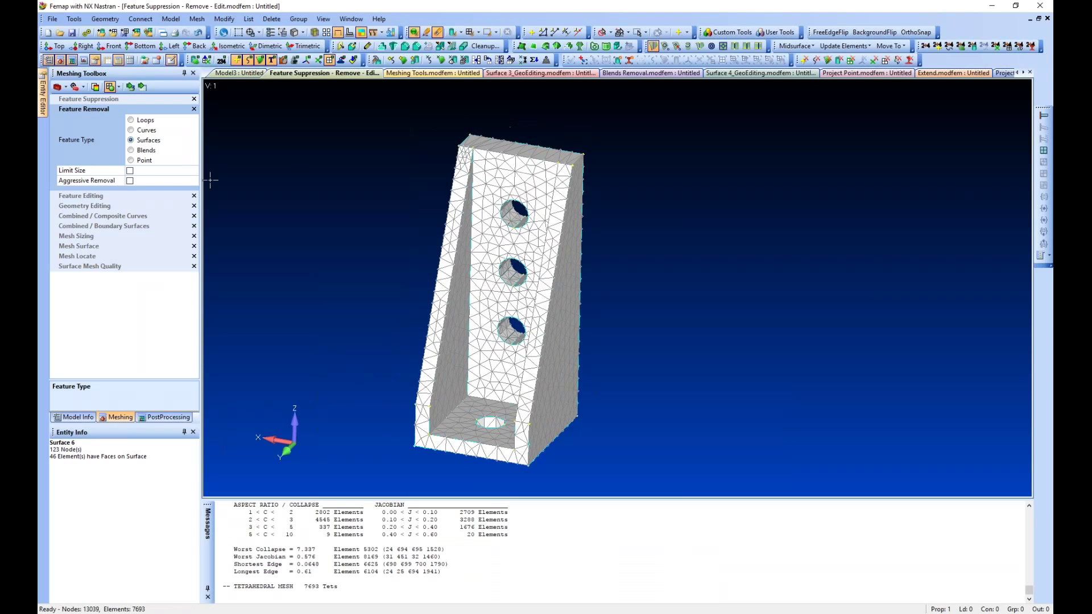
click(130, 171)
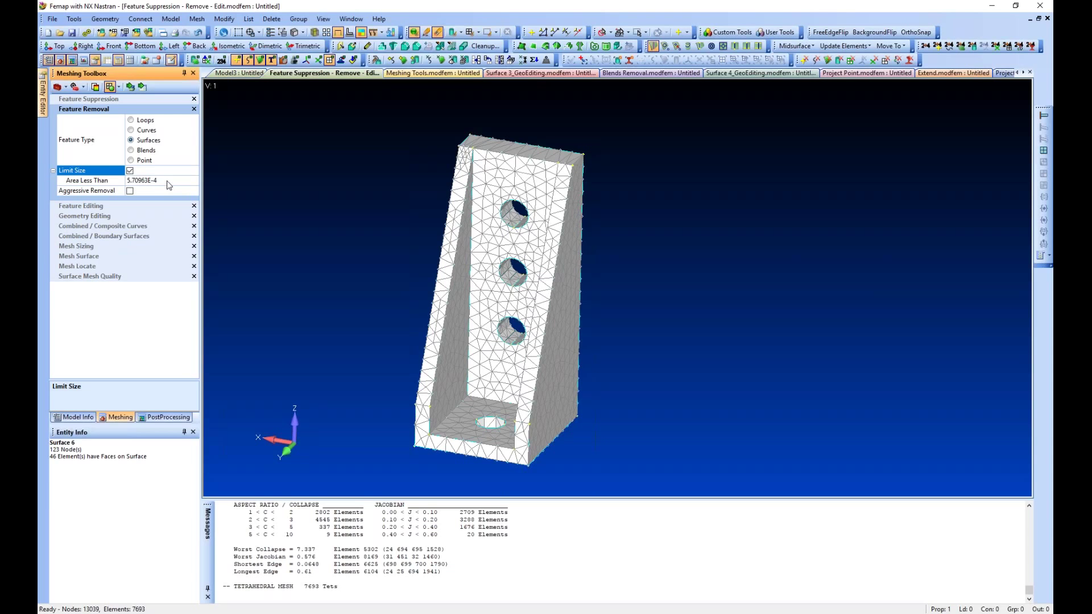
click(123, 181)
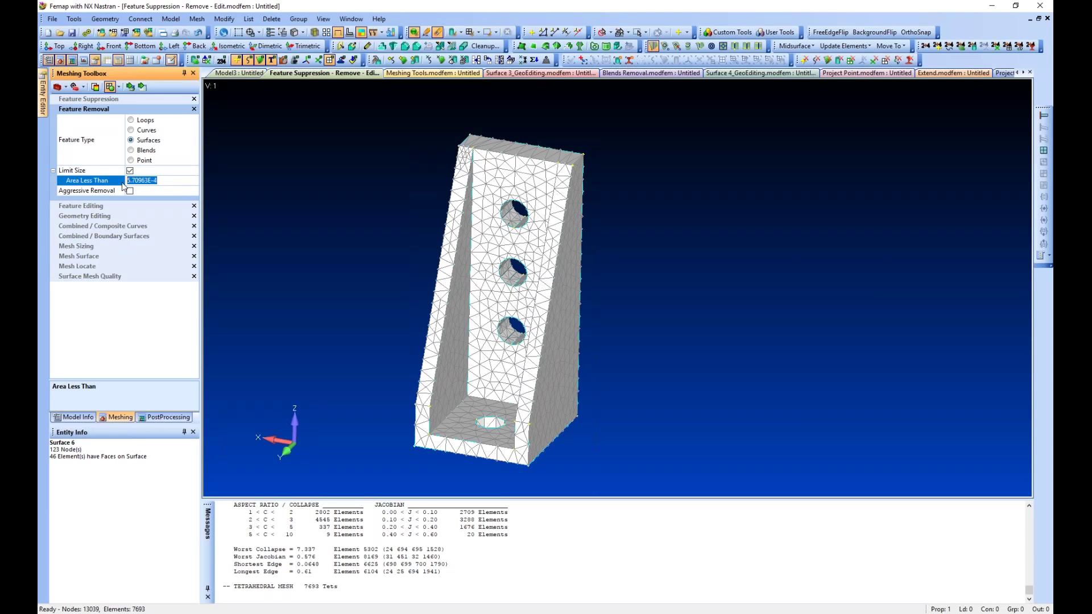
click(130, 170)
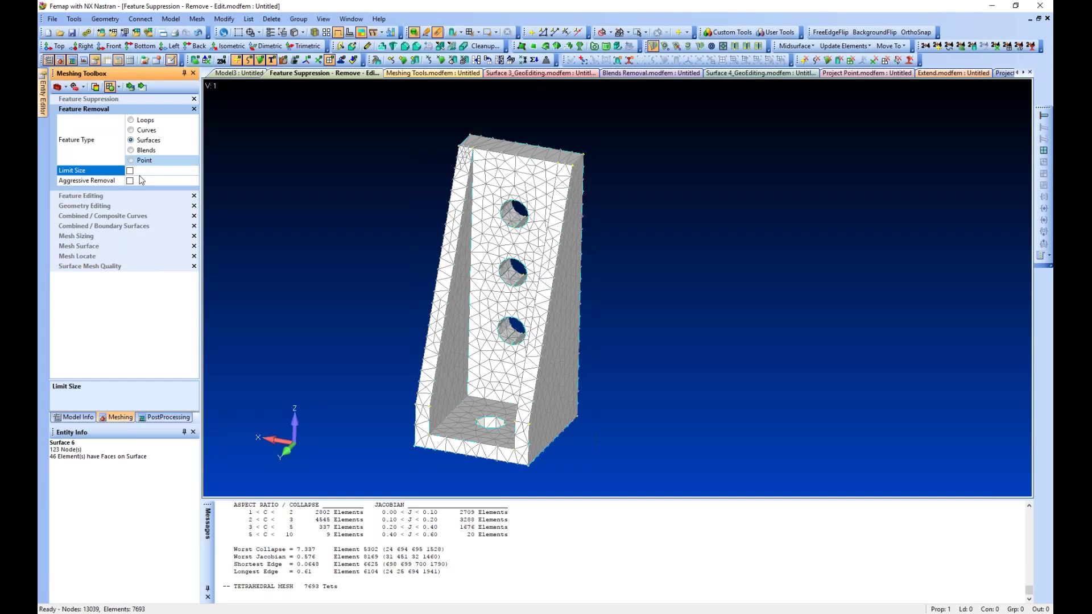
Switch to Model3 and locate its short-edge curves based on 5% of the global mesh size
click(248, 75)
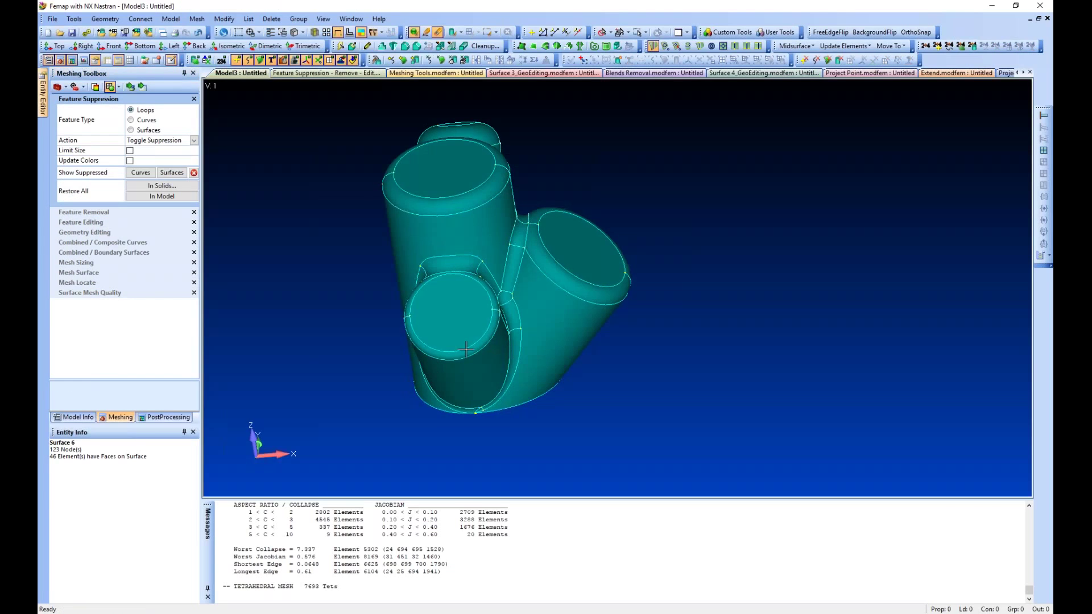
ctrl+middle_drag(419, 367, 423, 334)
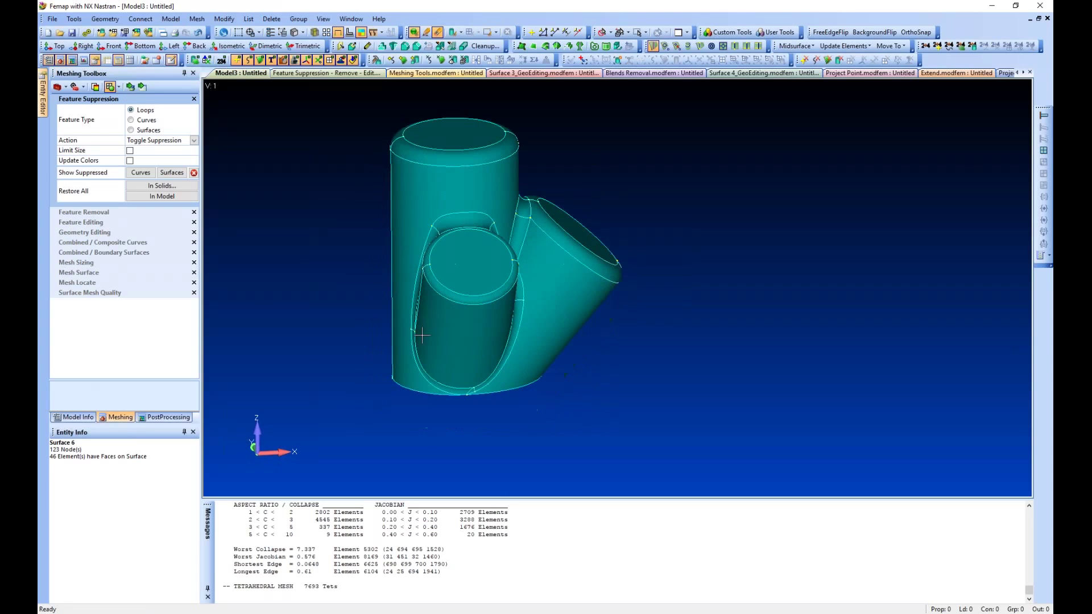
click(74, 87)
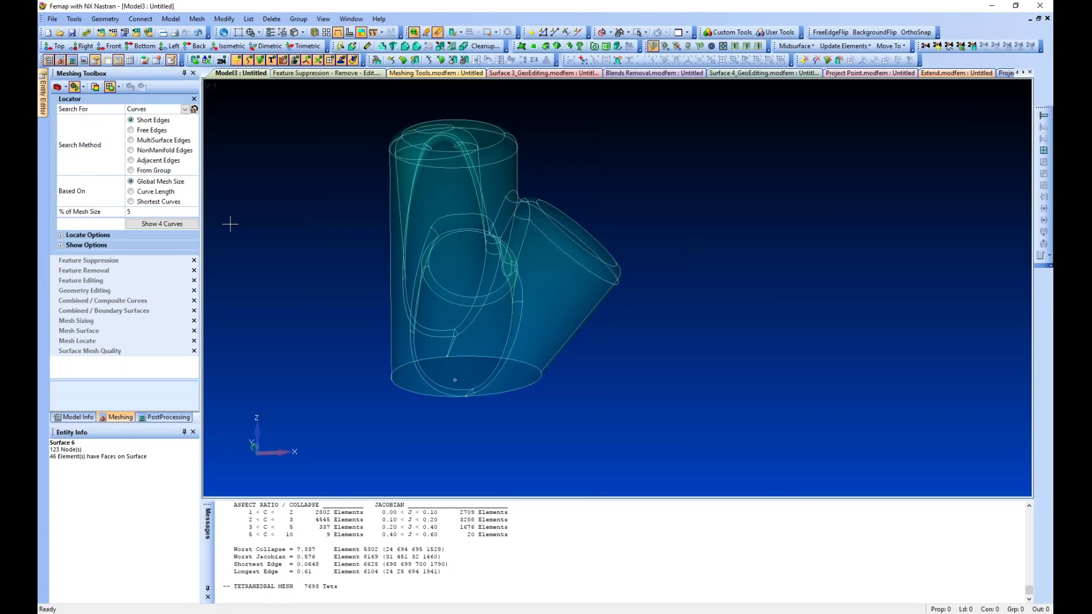
click(167, 225)
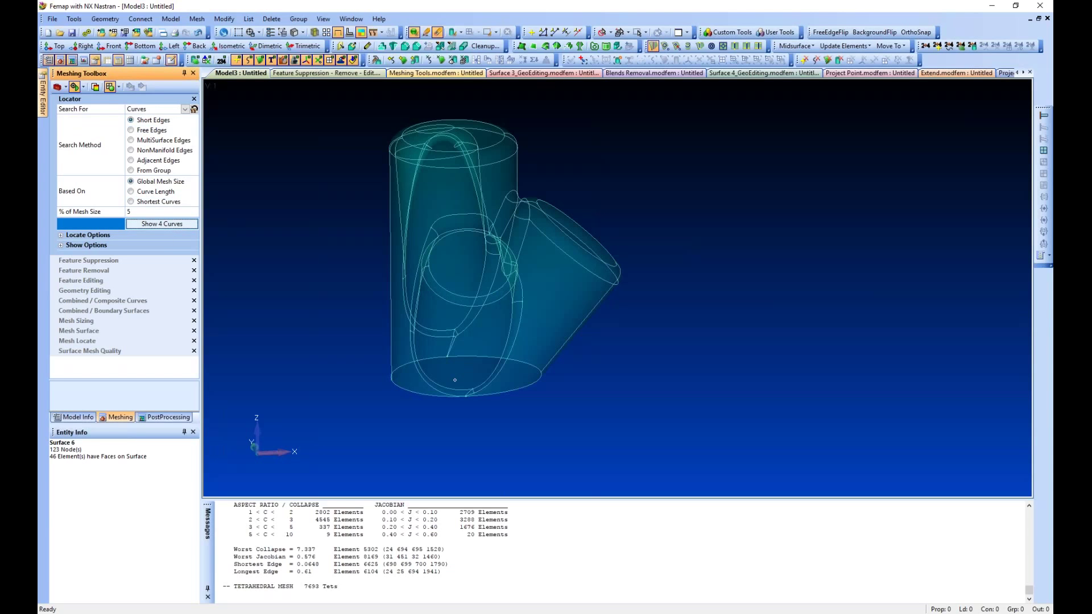
Enable labels for highlighted entities alongside the transparent highlight, and show the located short curves again
click(74, 417)
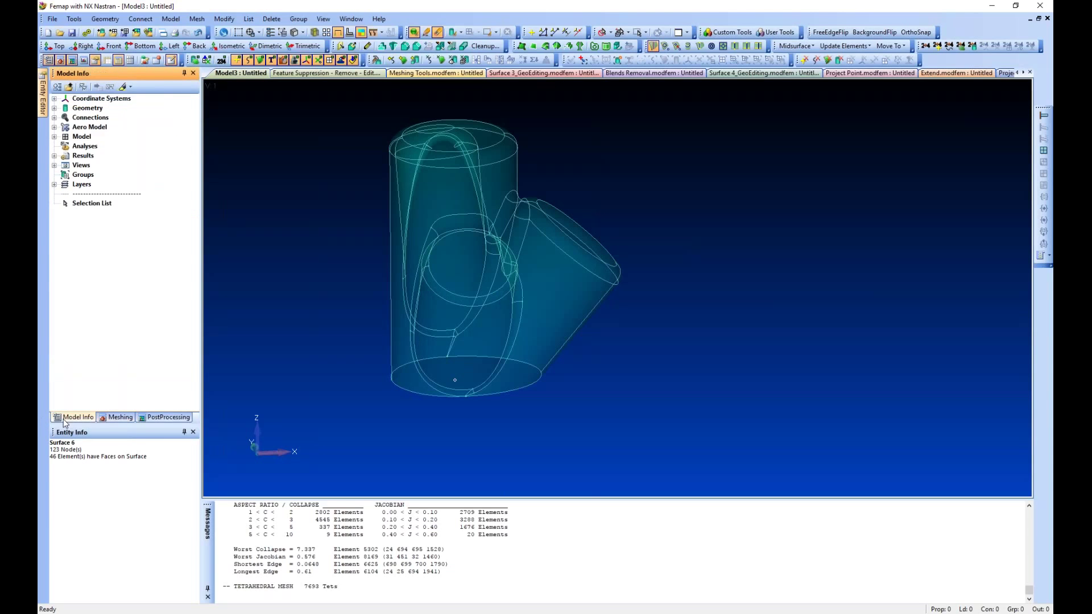
click(129, 88)
click(139, 111)
click(130, 87)
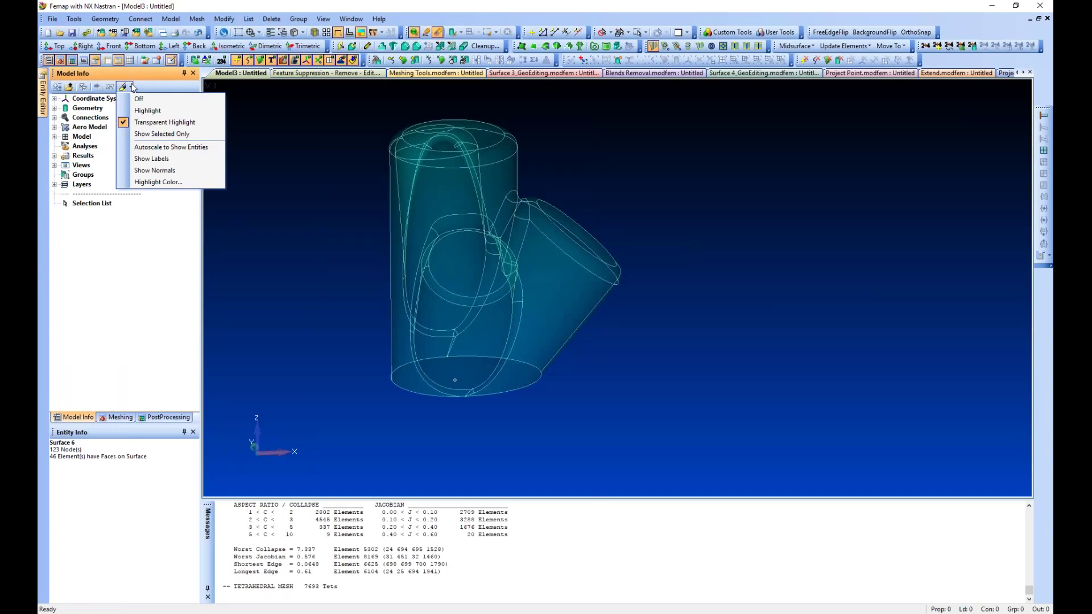
click(155, 170)
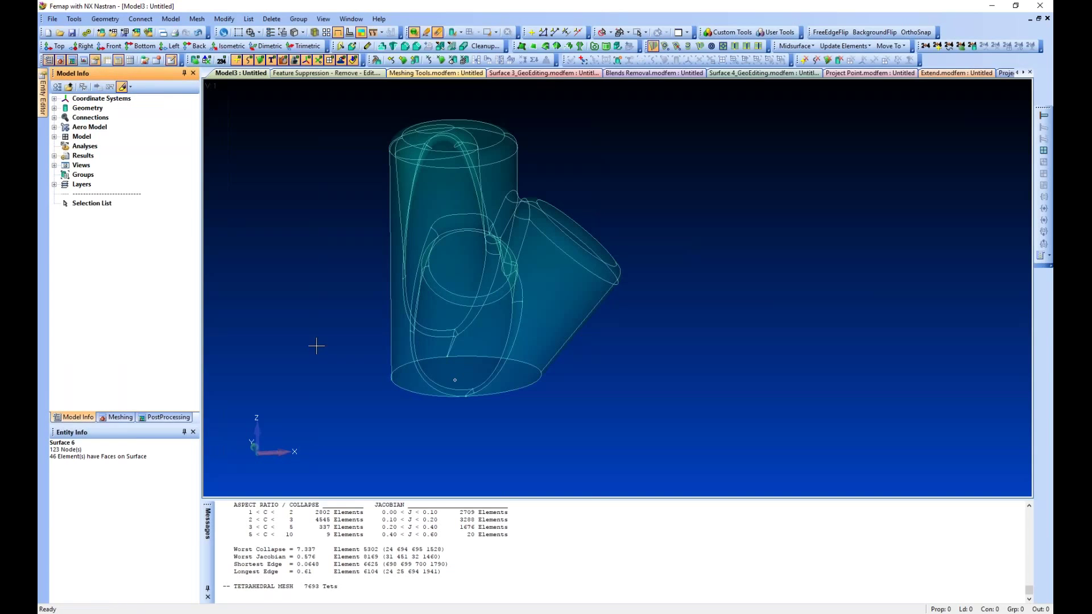
click(117, 417)
click(155, 226)
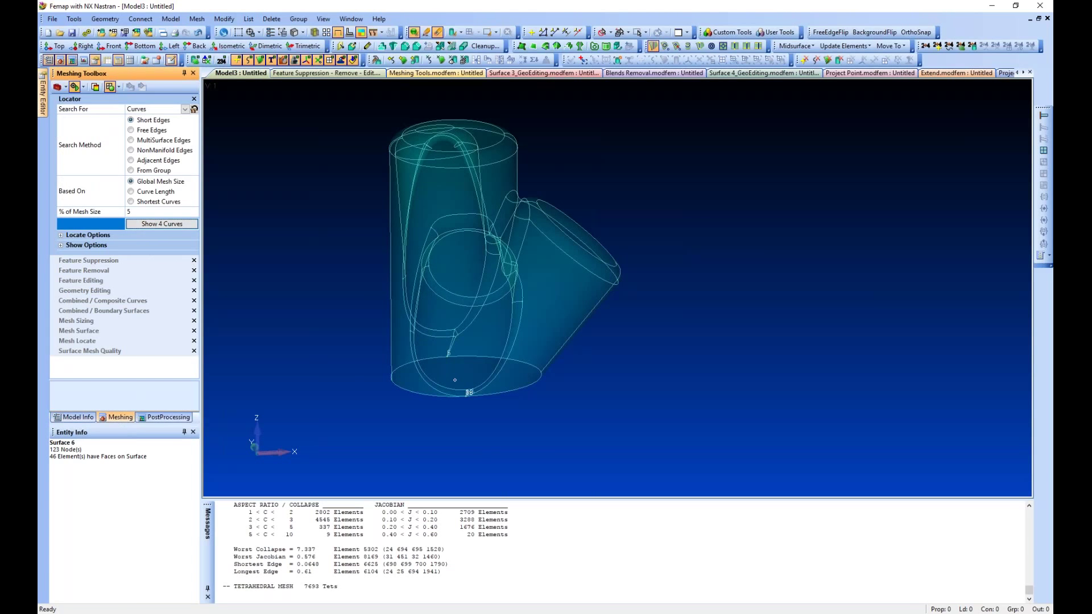
Set Feature Removal to surfaces for the tiny sliver face bounded by the labelled short curves at the base edge
scroll(484, 452, up, 6)
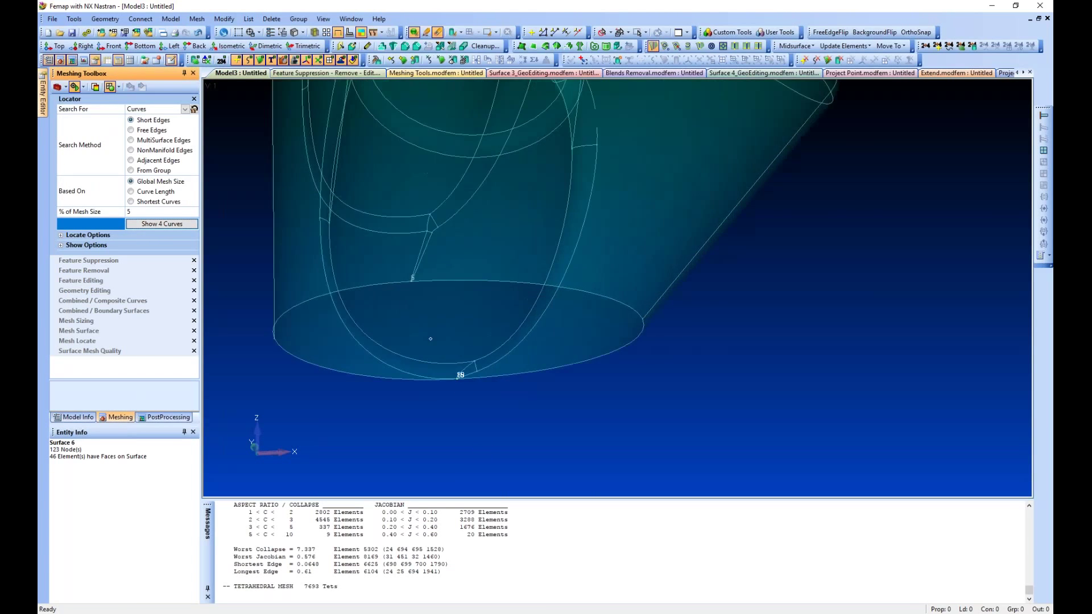
click(466, 367)
scroll(466, 368, up, 5)
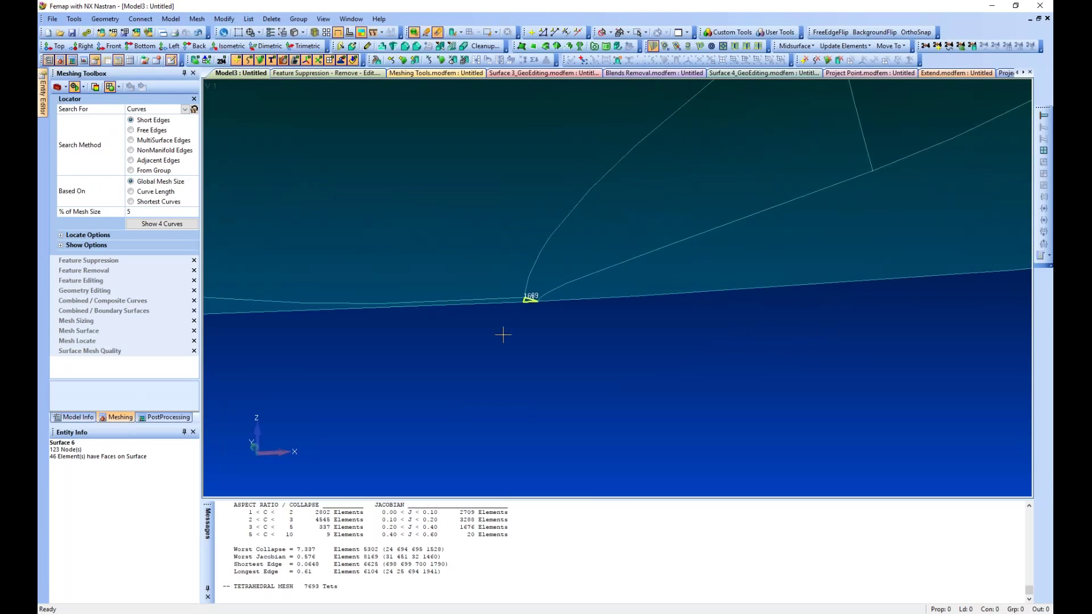
middle_drag(502, 335, 436, 346)
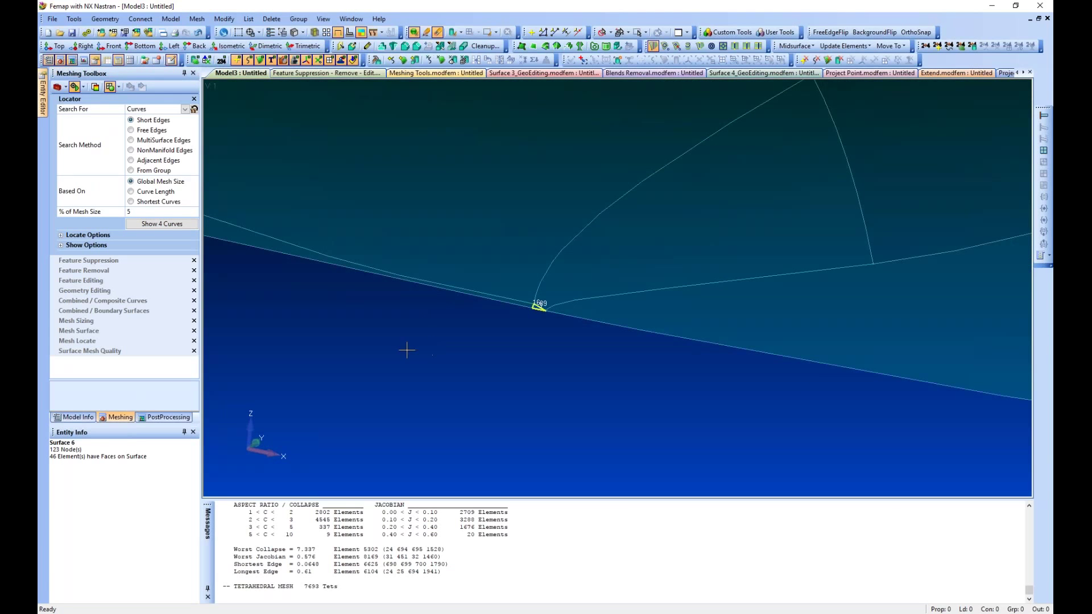
click(72, 271)
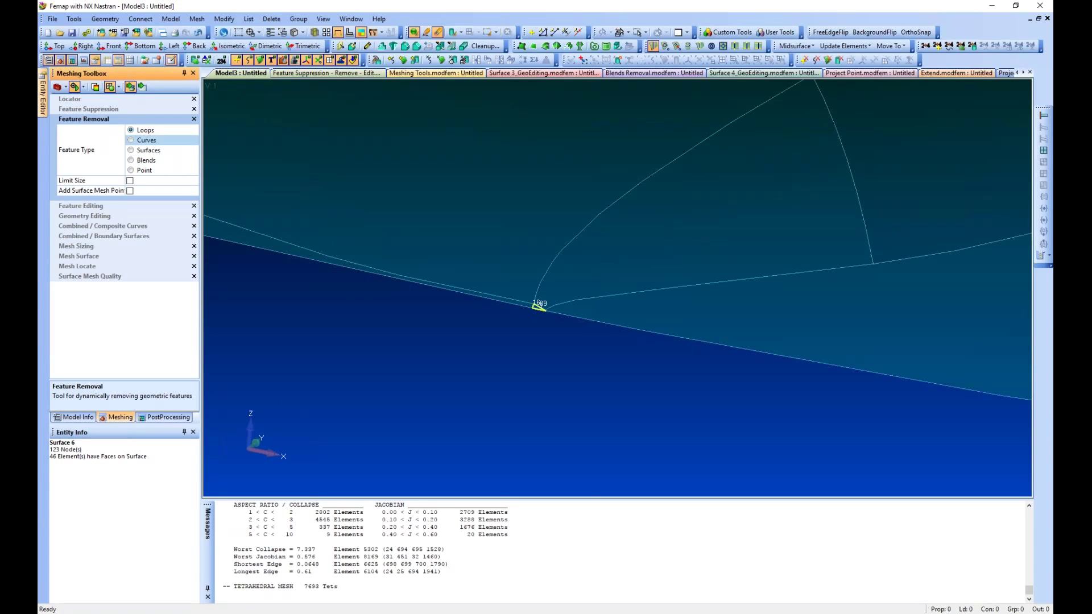
click(146, 140)
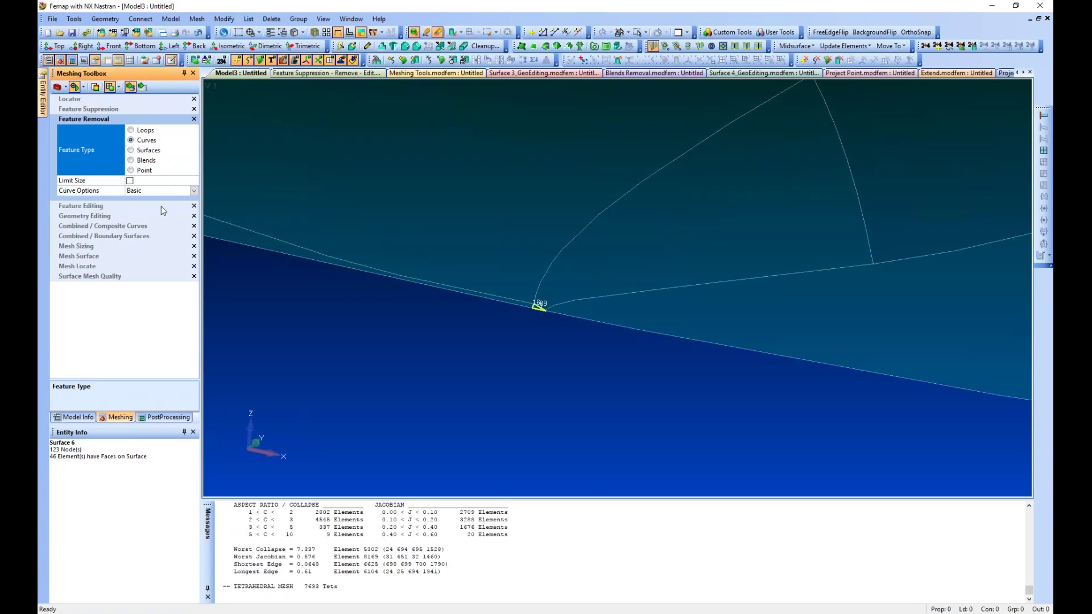
click(150, 151)
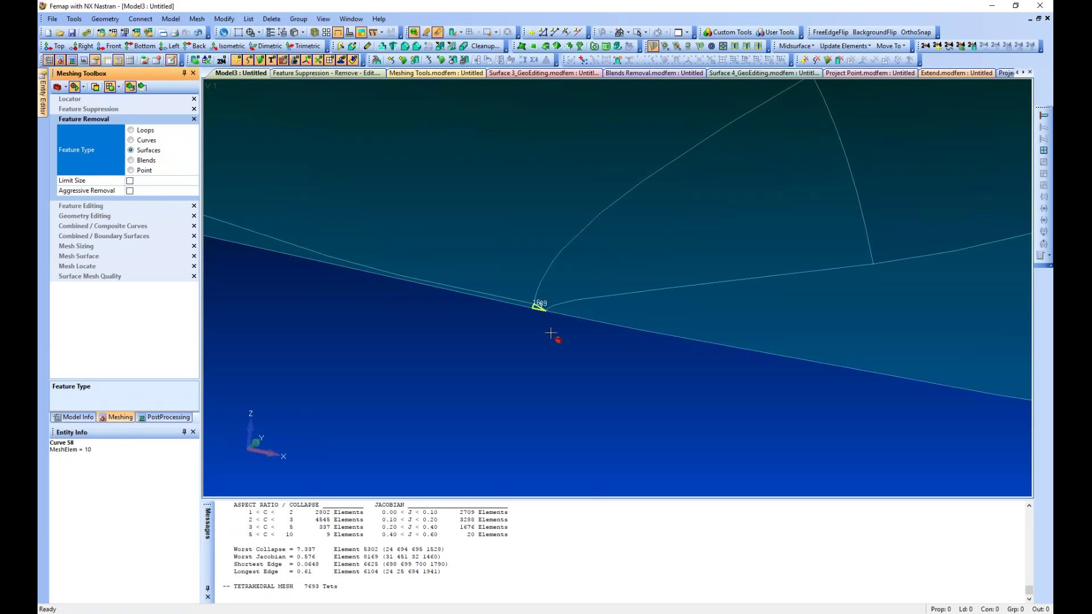
Try to remove the sliver surface at the base edge with Aggressive Removal off
click(537, 308)
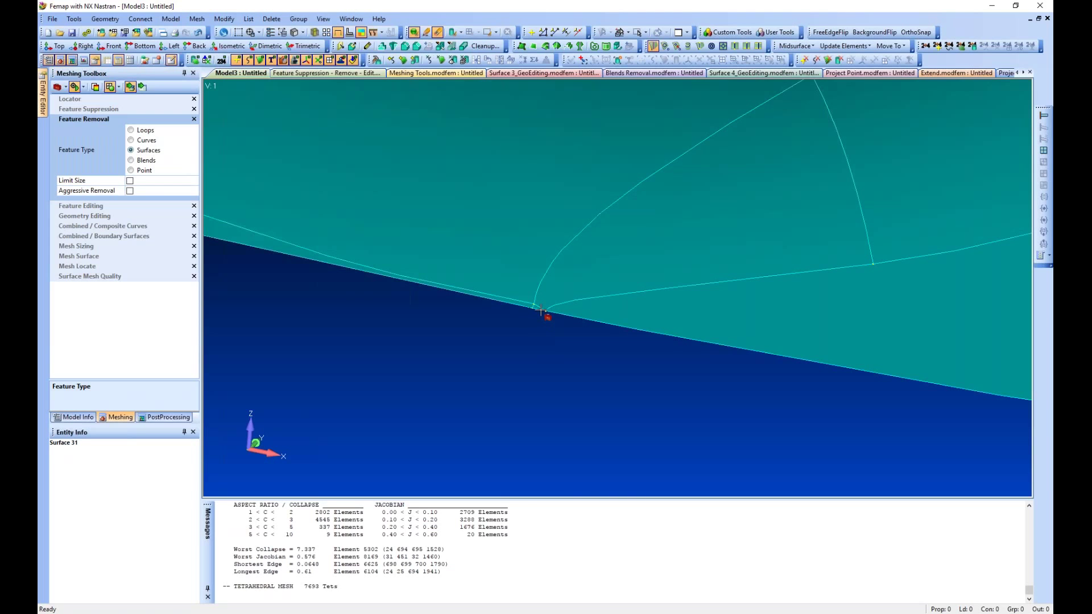
scroll(541, 364, down, 12)
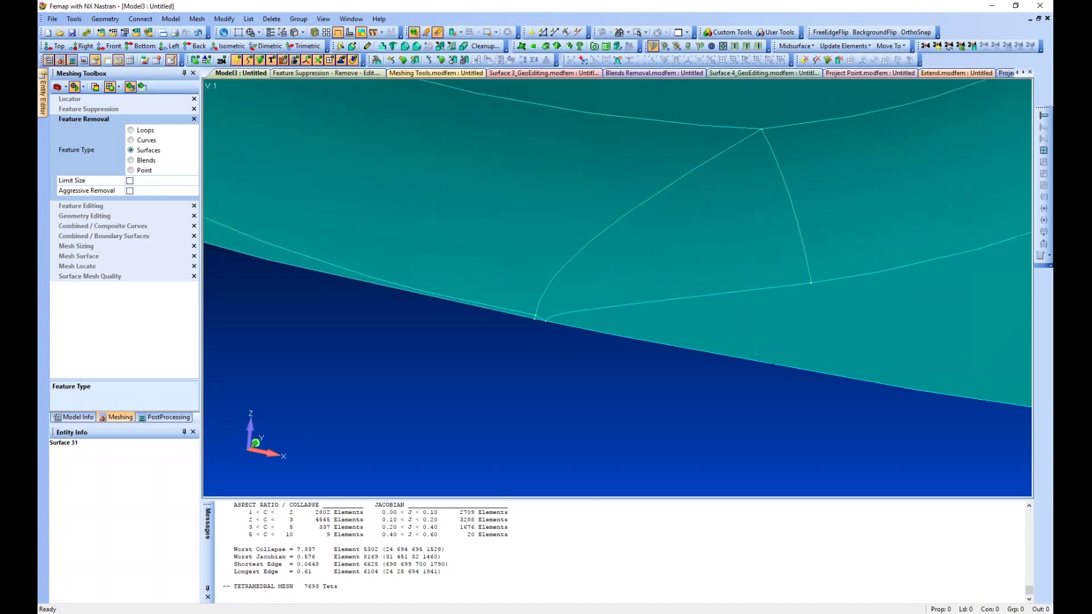
scroll(539, 350, down, 3)
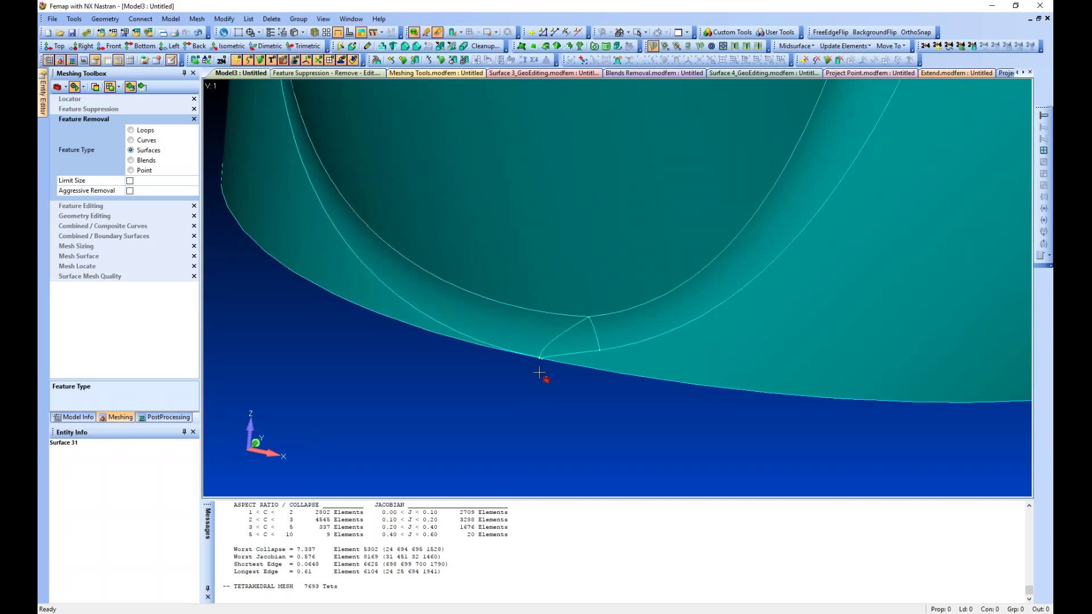
scroll(540, 372, up, 6)
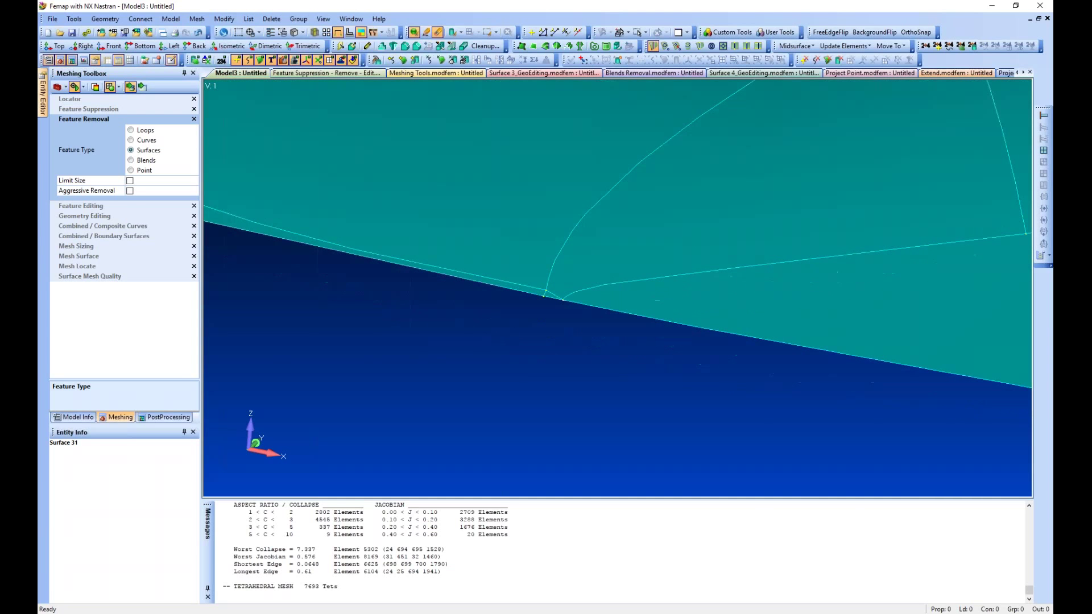
Enable Aggressive Removal and remove the tiny sliver surface at the base edge
click(130, 191)
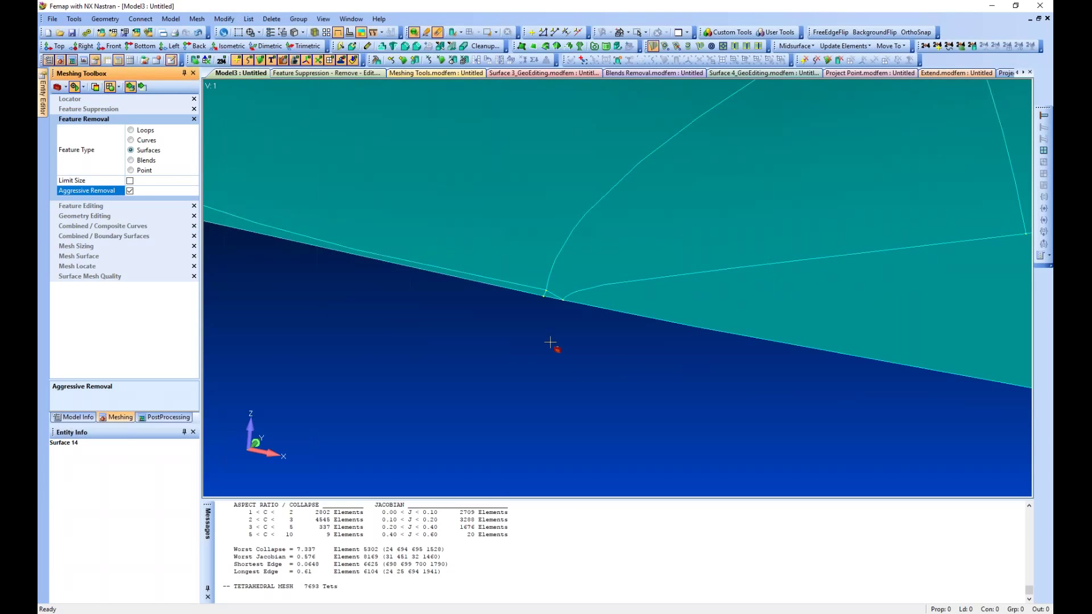
click(106, 19)
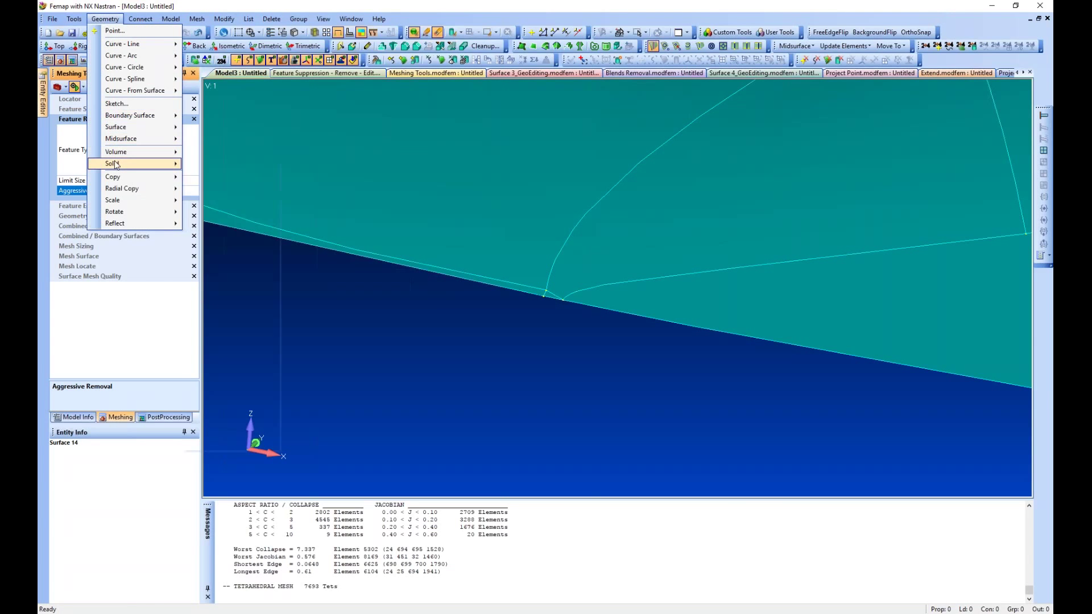
mouse_move(125, 163)
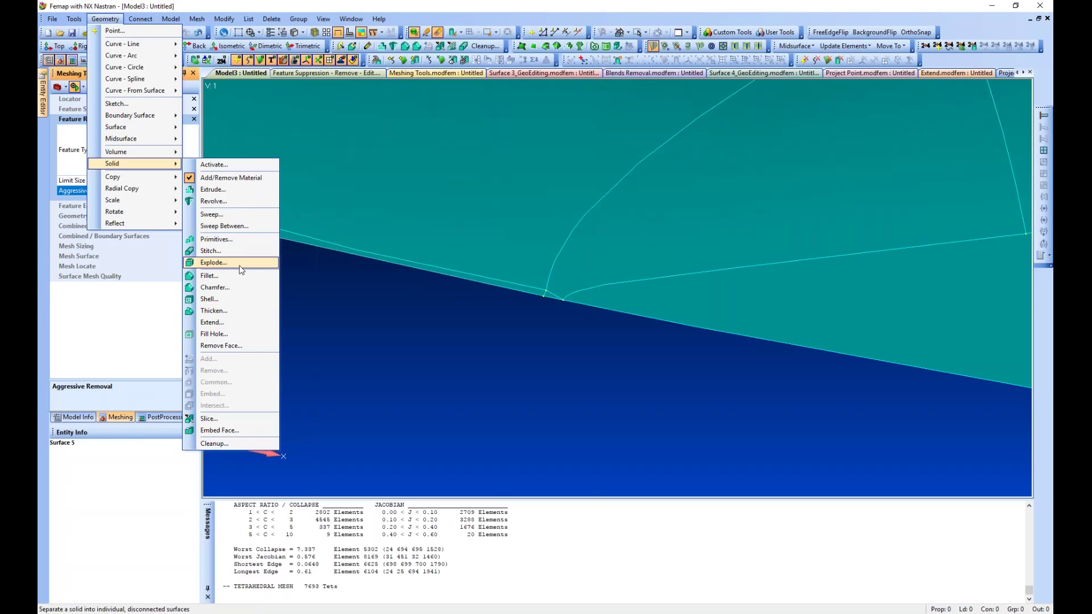
click(469, 337)
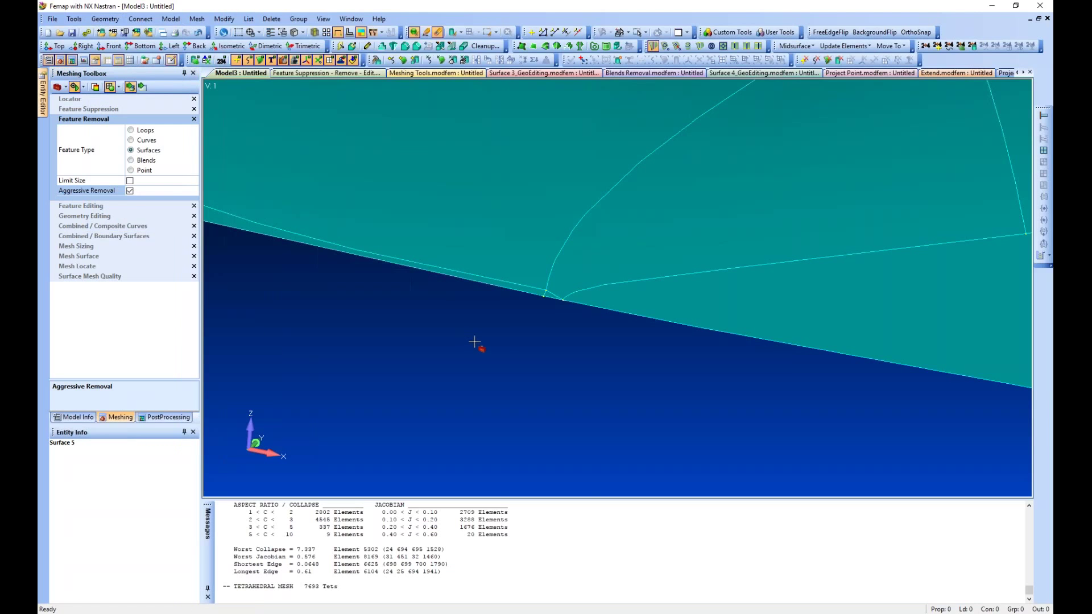
click(555, 297)
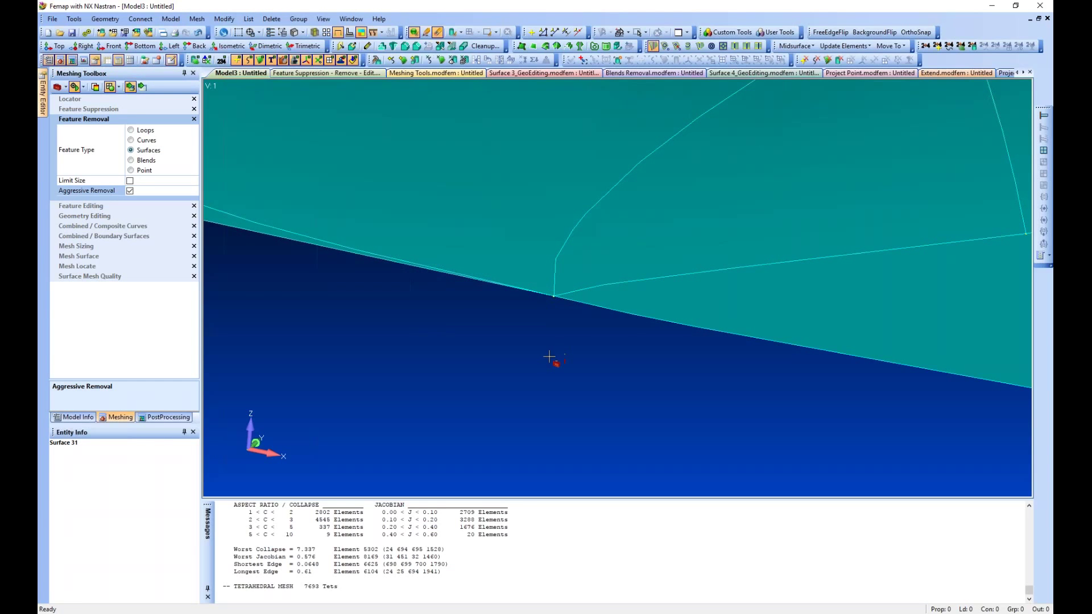
Try aggressively removing the three-sided fillet patch above the base edge, and undo the removal
scroll(550, 357, down, 5)
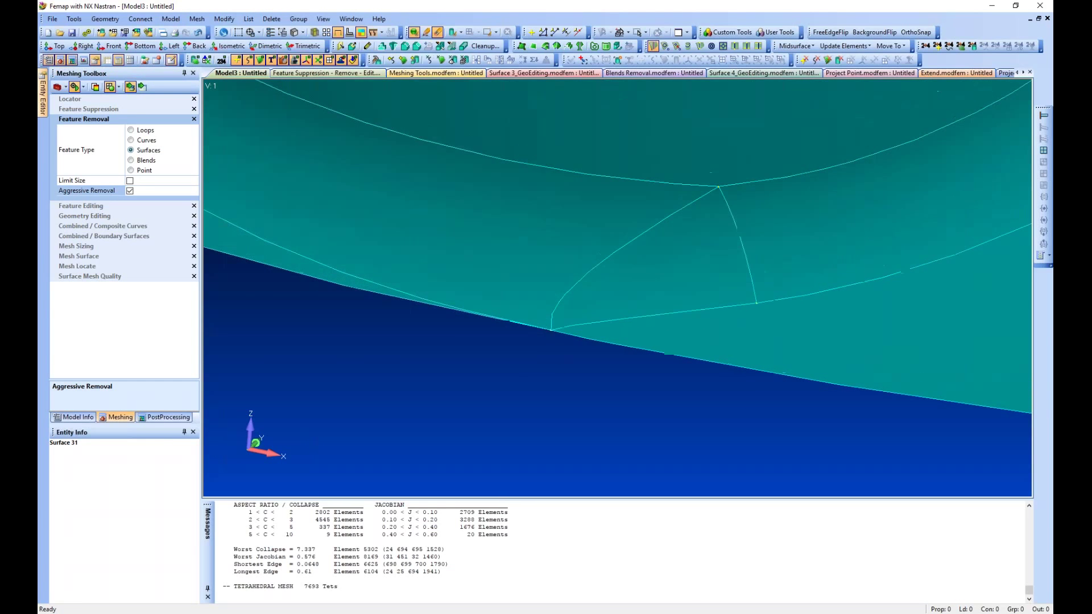
click(647, 275)
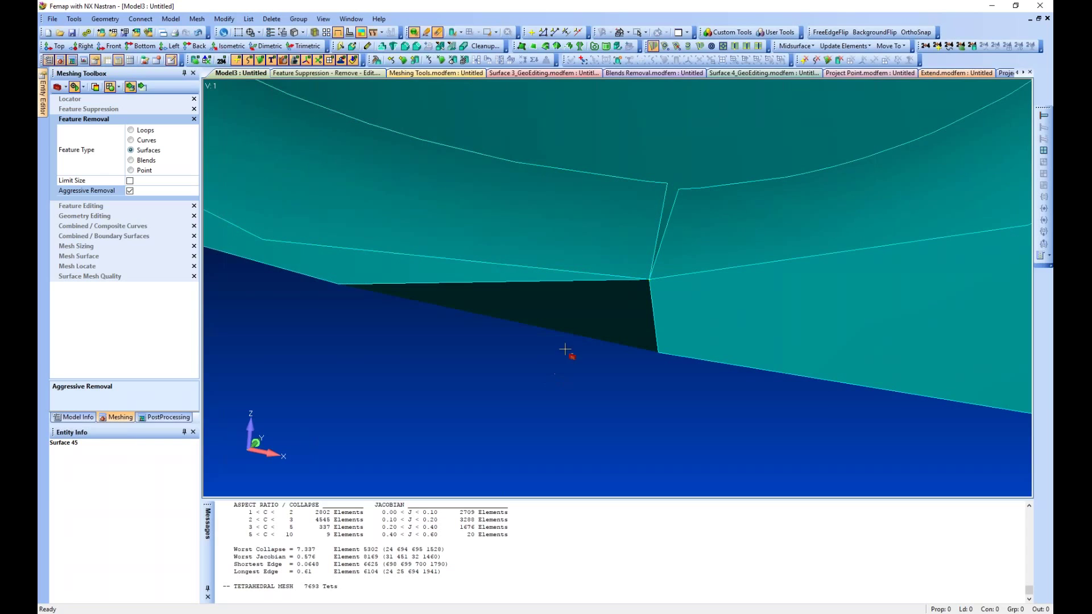
middle_drag(568, 349, 538, 380)
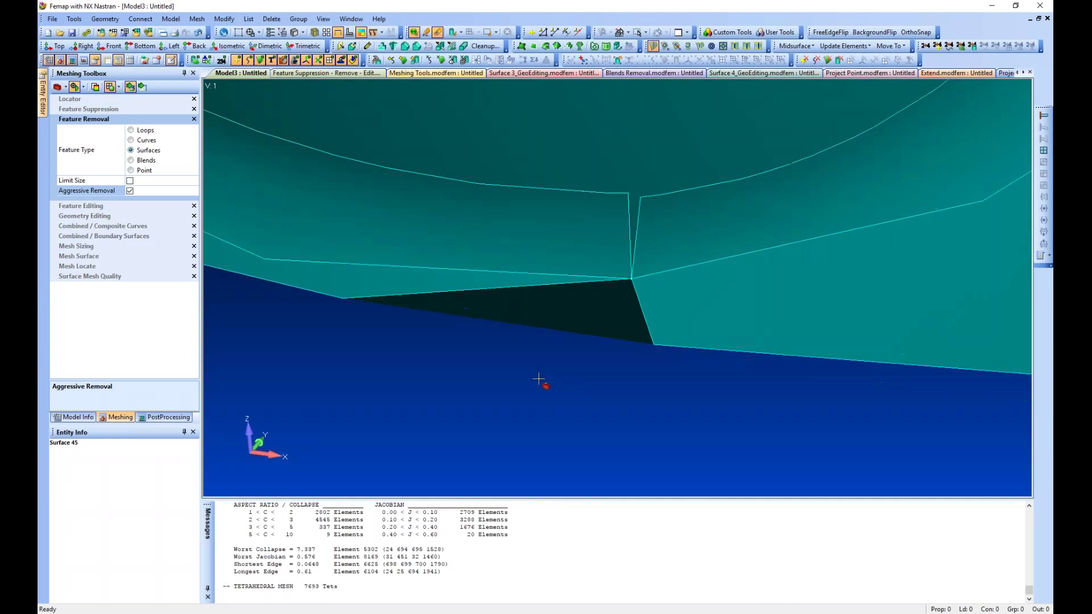
key(ctrl+z)
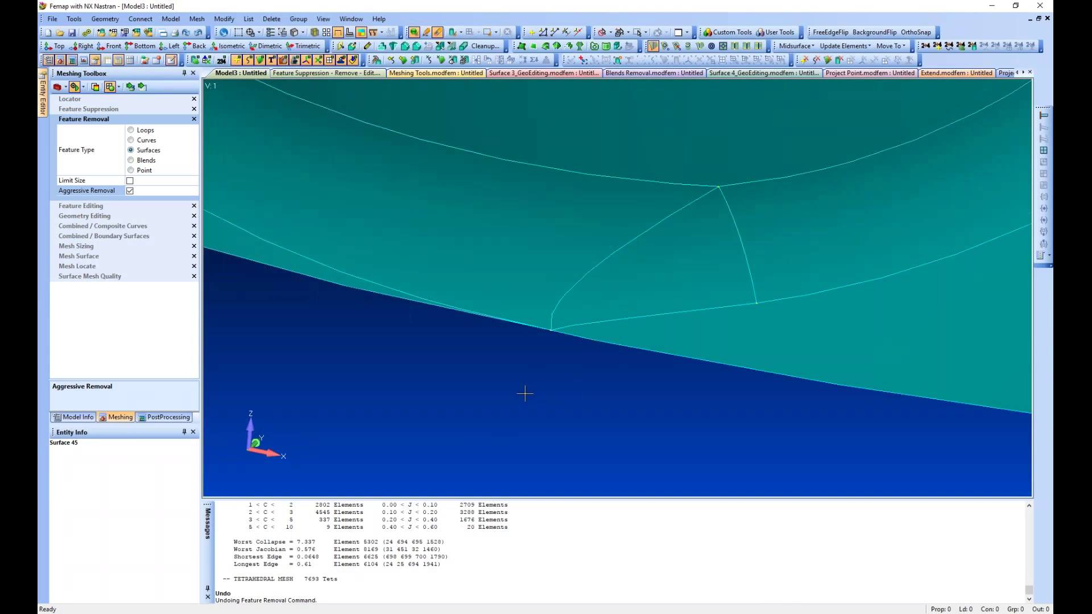
Disable Aggressive Removal and remove both fillet surfaces around the top rim of the main vertical cylinder together
scroll(524, 394, down, 5)
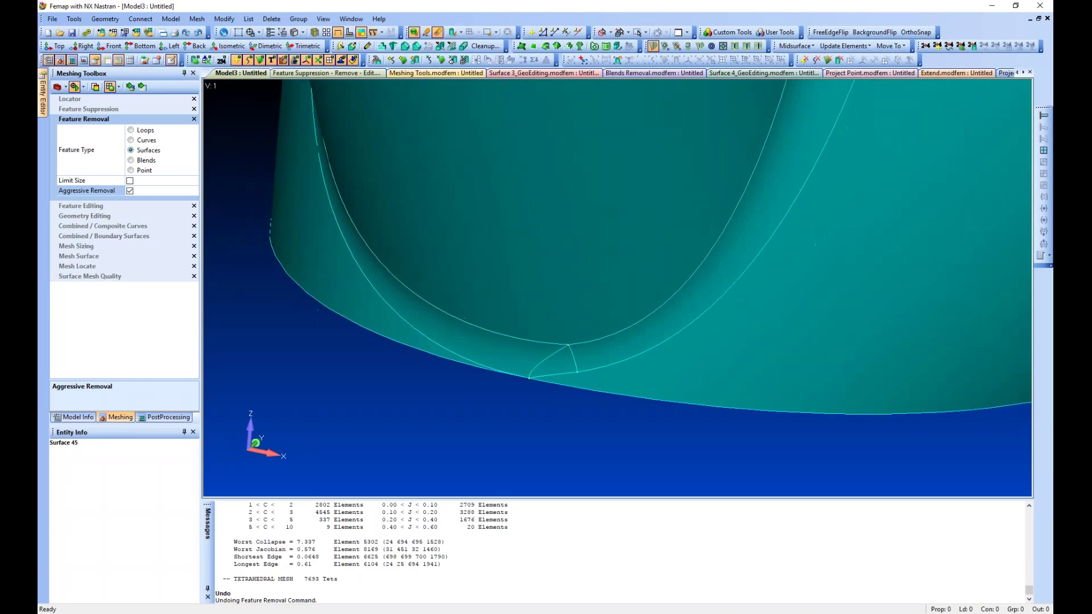
scroll(537, 201, down, 6)
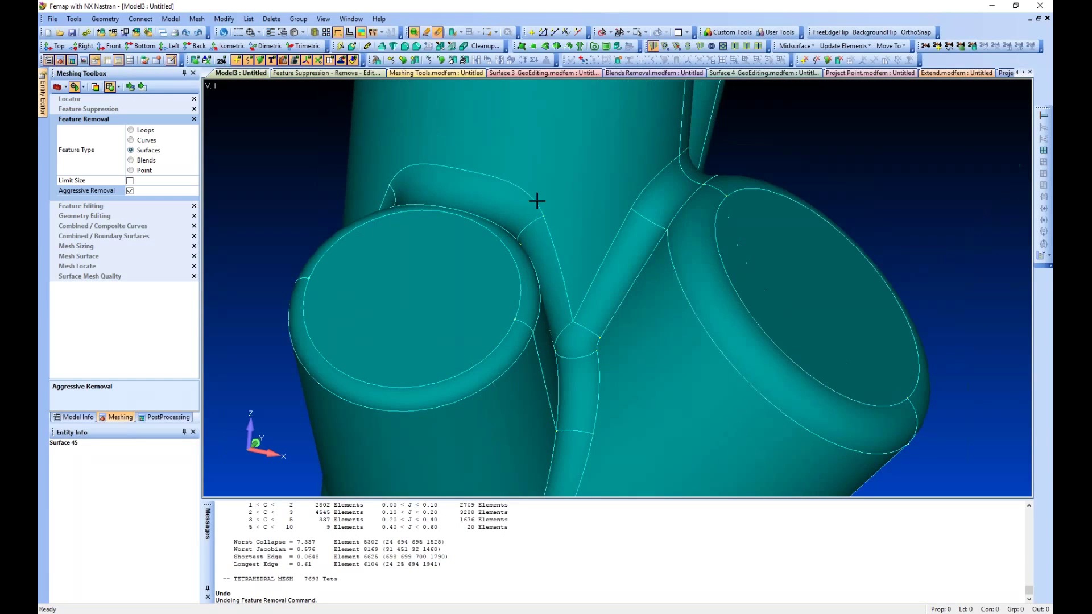
ctrl+middle_drag(537, 201, 333, 254)
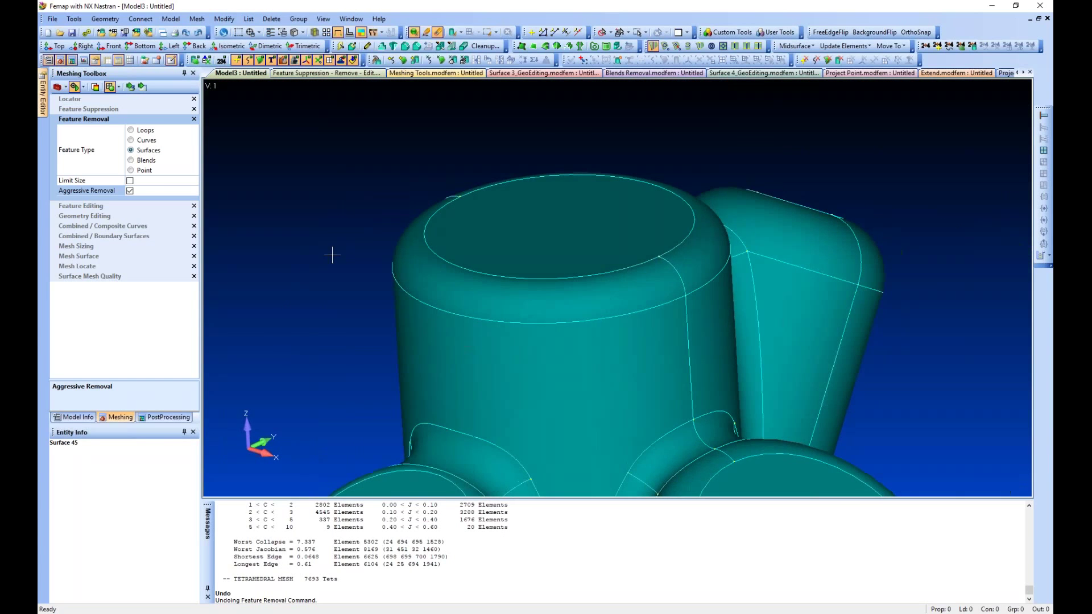
click(129, 193)
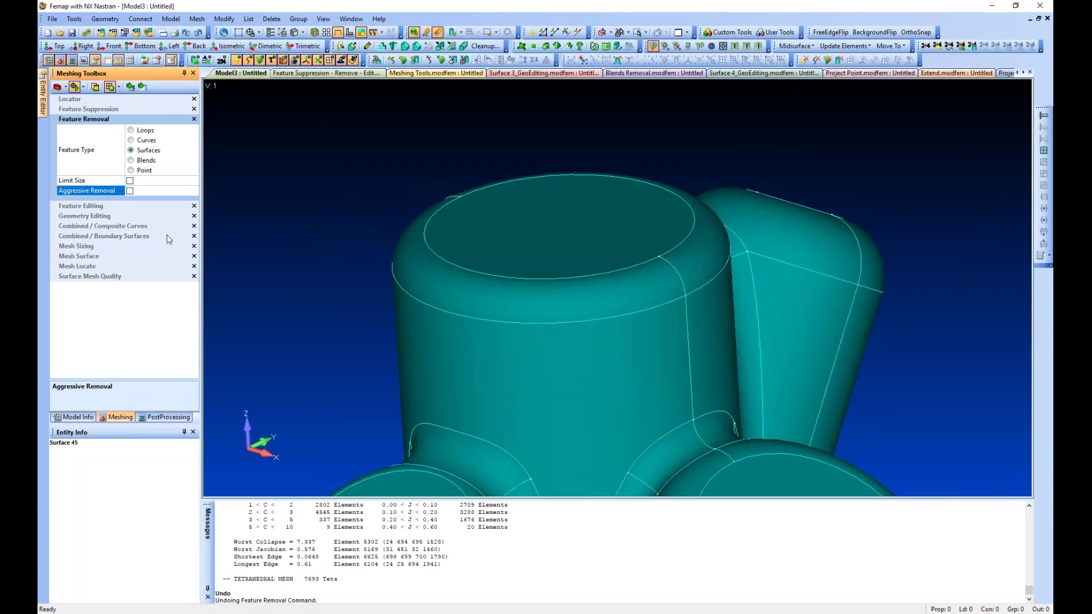
click(142, 86)
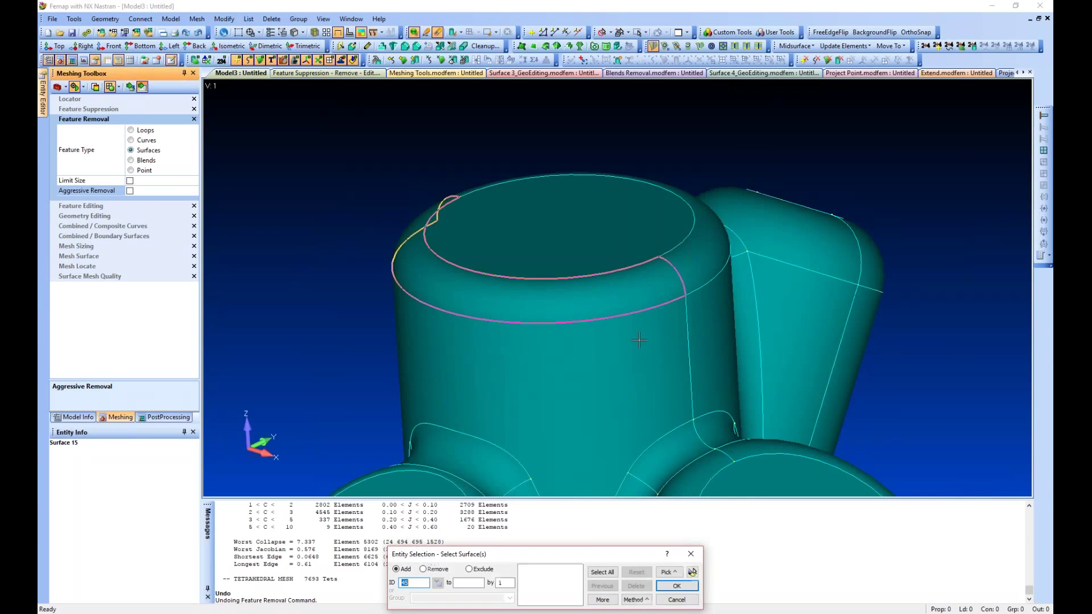
click(648, 293)
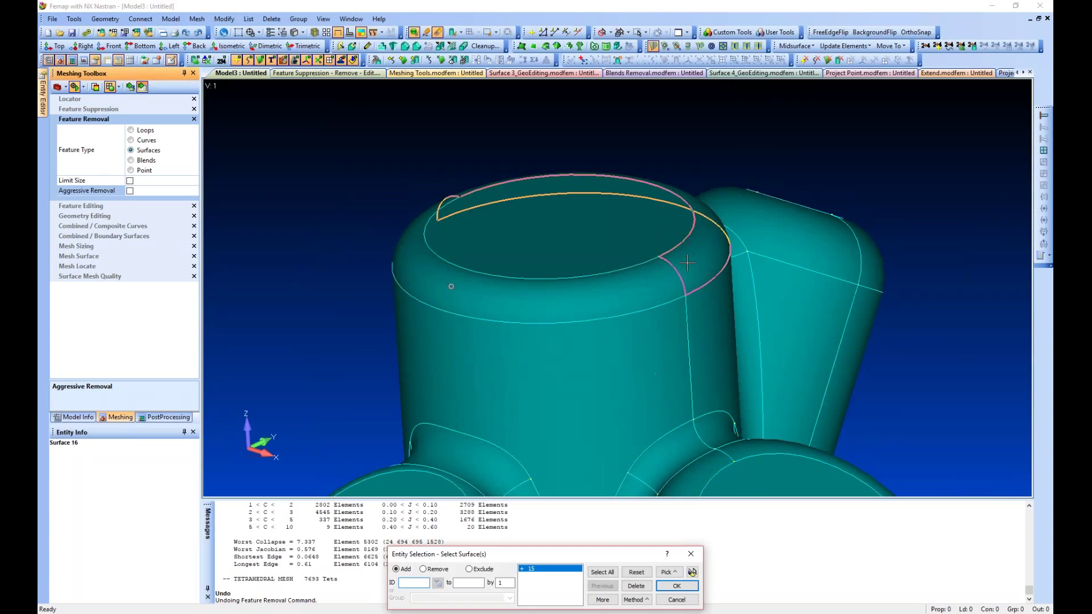
double_click(688, 263)
middle_drag(632, 339, 552, 262)
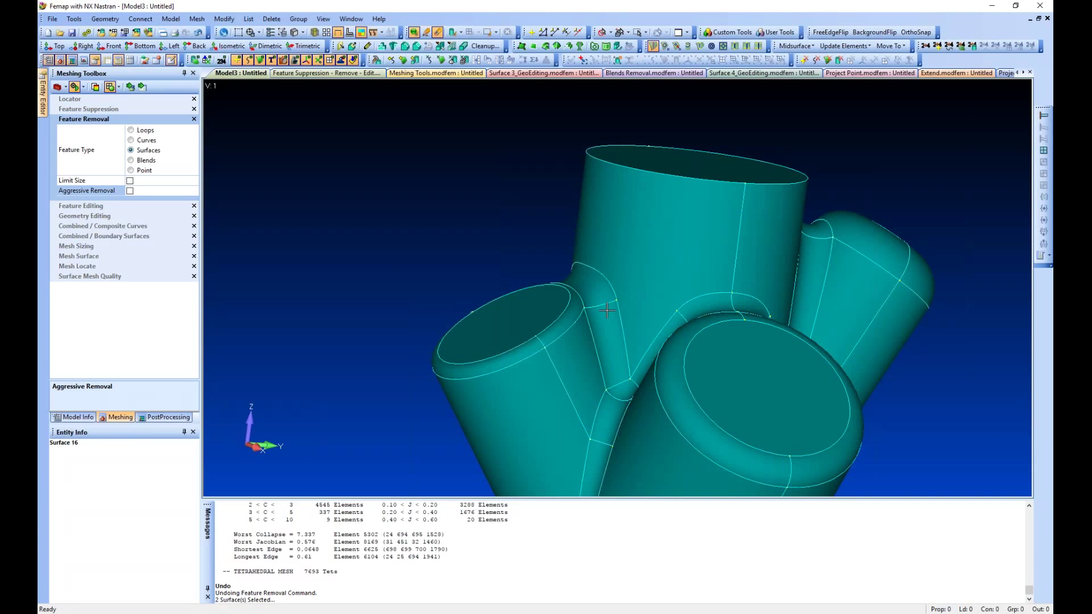
Try removing both end fillet surfaces of the smaller angled branch with Aggressive Removal enabled, and undo the removal
scroll(614, 339, down, 5)
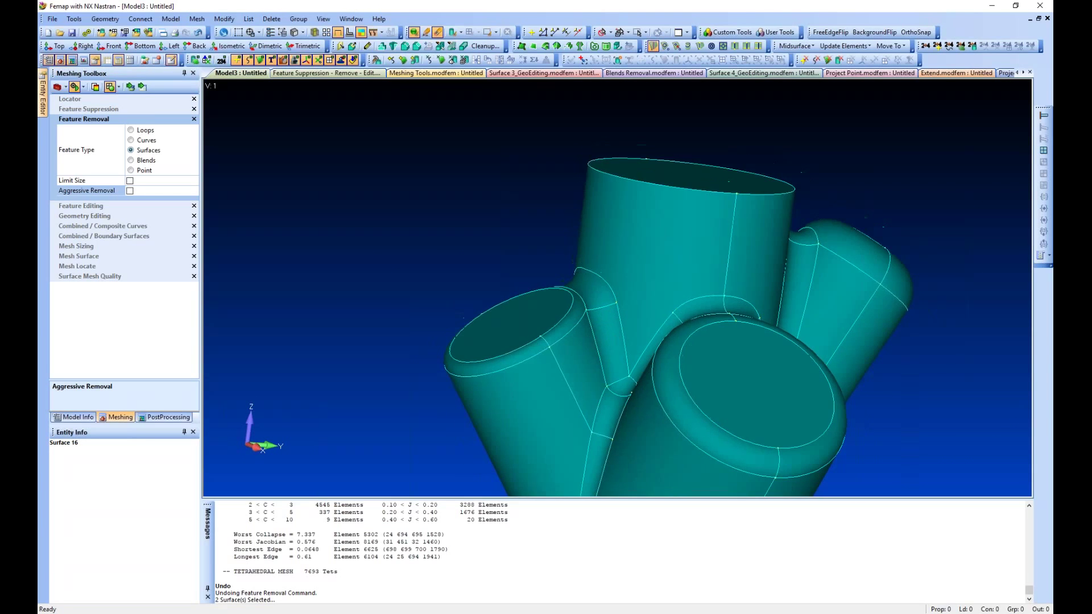
ctrl+middle_drag(615, 338, 474, 246)
middle_drag(536, 267, 558, 318)
ctrl+middle_drag(422, 232, 458, 257)
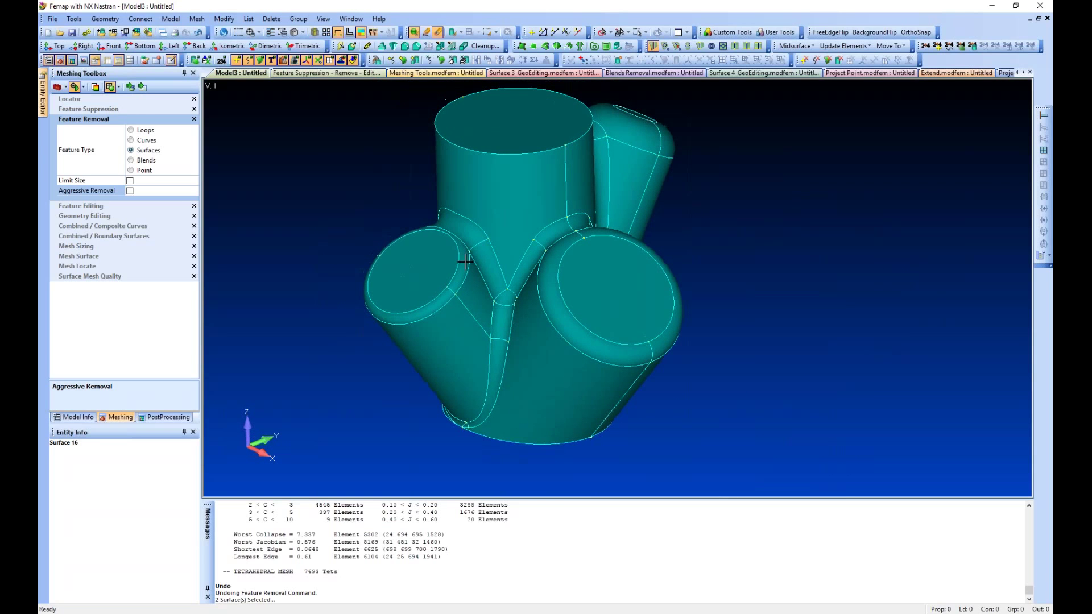
click(130, 192)
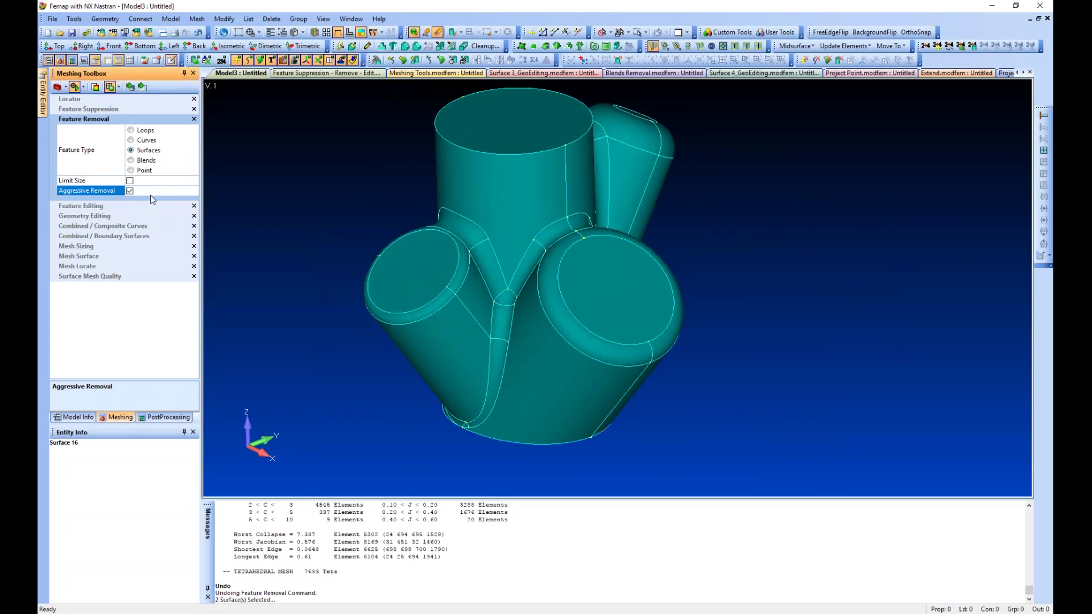
click(142, 86)
click(450, 298)
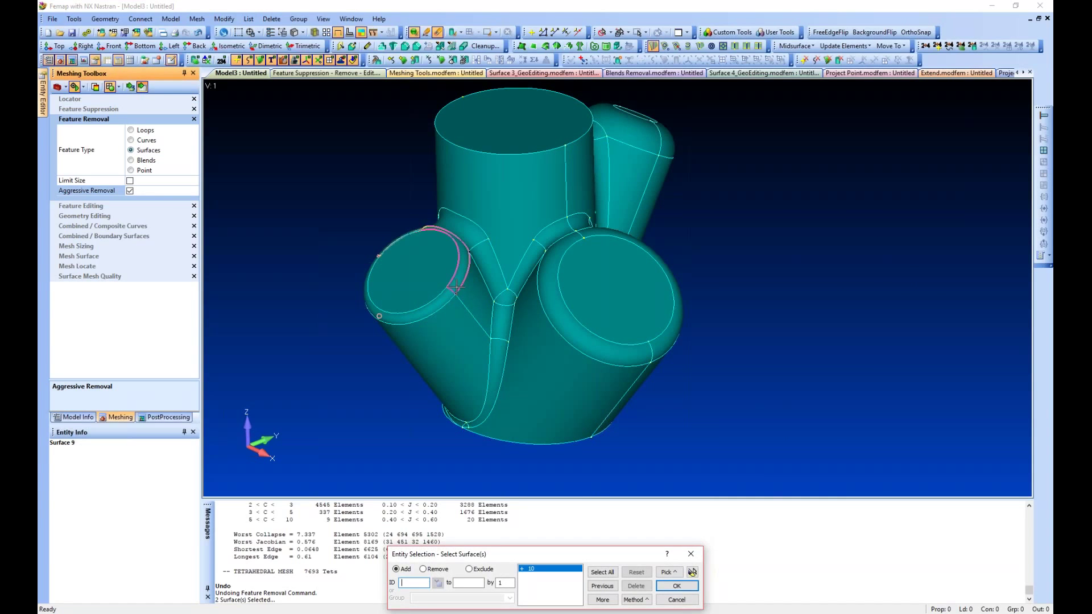
key(Return)
middle_drag(445, 277, 440, 305)
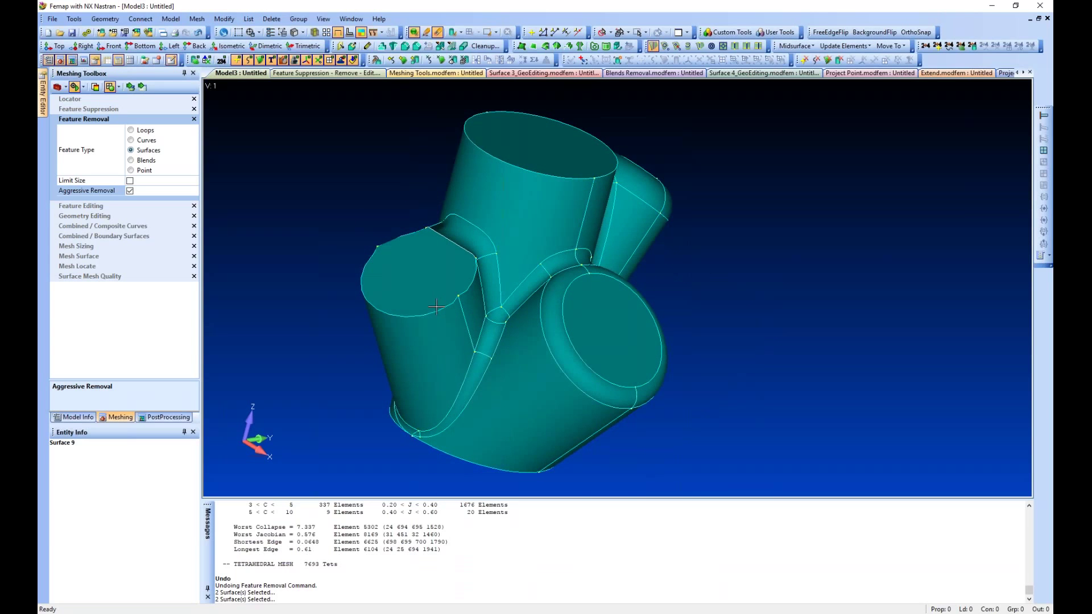
key(ctrl+z)
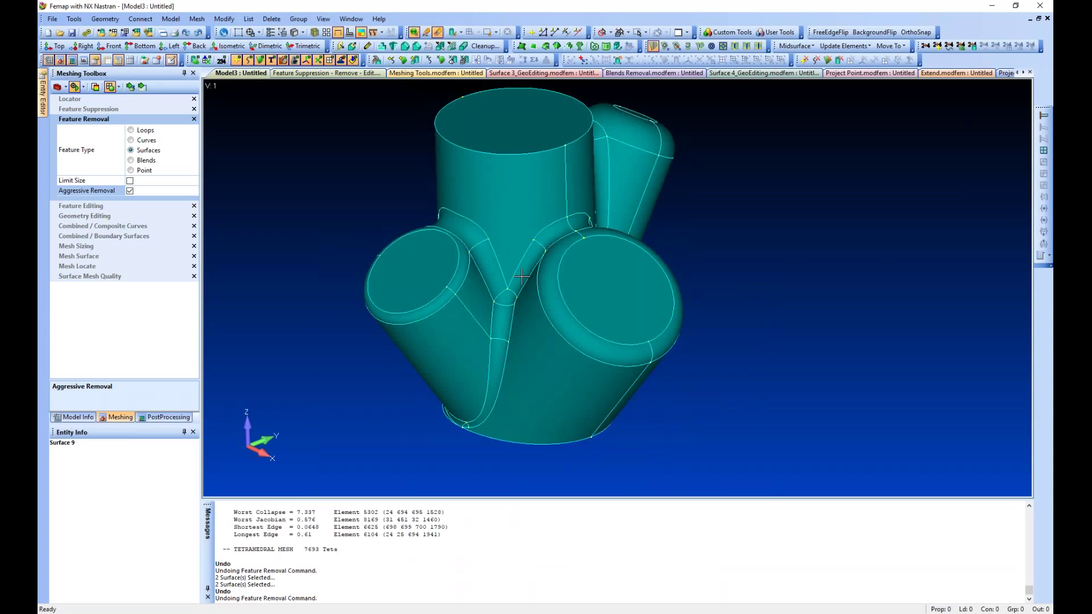
Turn off Aggressive Removal and switch to the Blends Removal.modfem model, orienting it toward its lower crossbars
ctrl+middle_drag(551, 286, 548, 311)
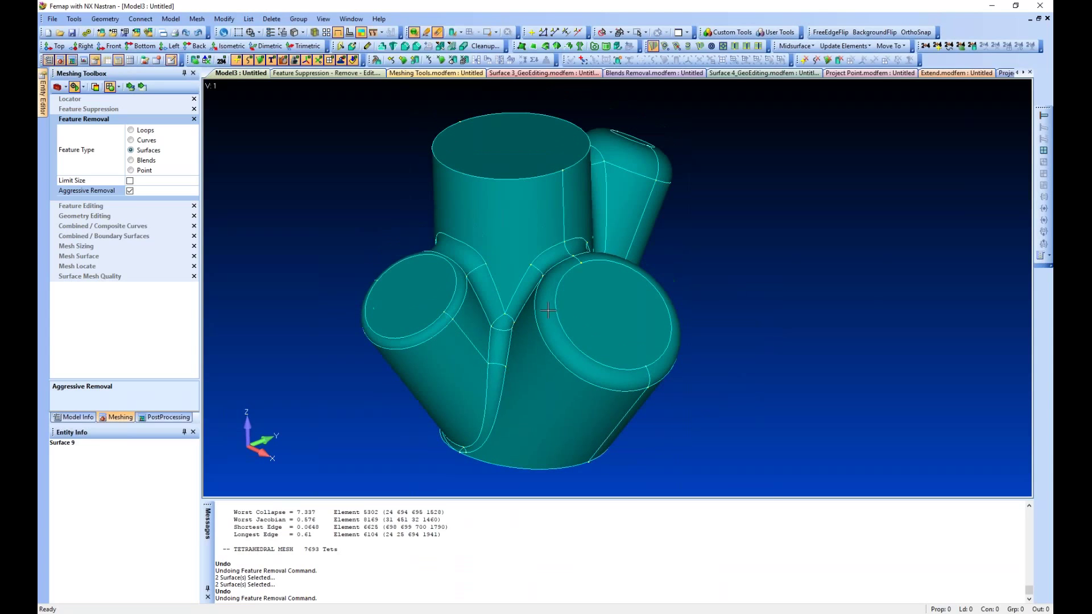
click(131, 191)
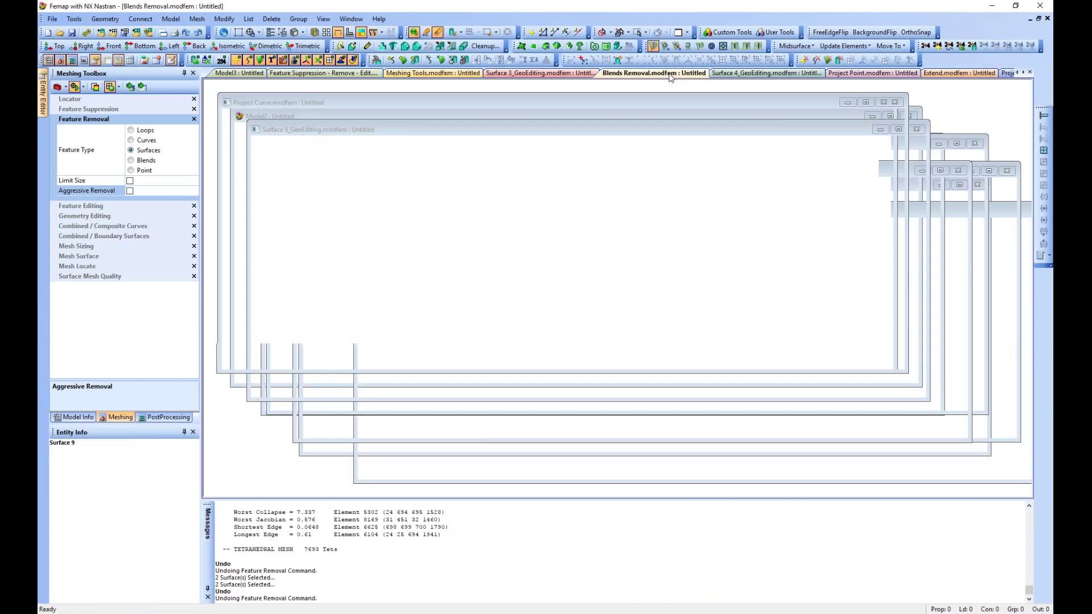
middle_drag(575, 233, 541, 301)
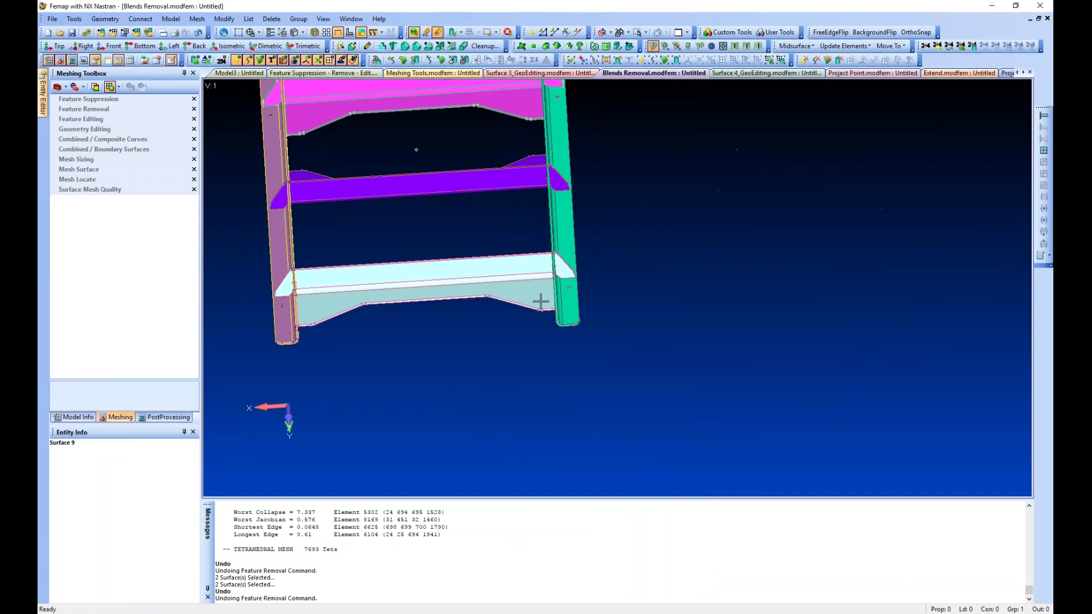
Use surface feature removal without Aggressive Removal to remove both bend fillet surfaces along the lowest crossbar
scroll(541, 302, up, 5)
ctrl+middle_drag(410, 257, 667, 212)
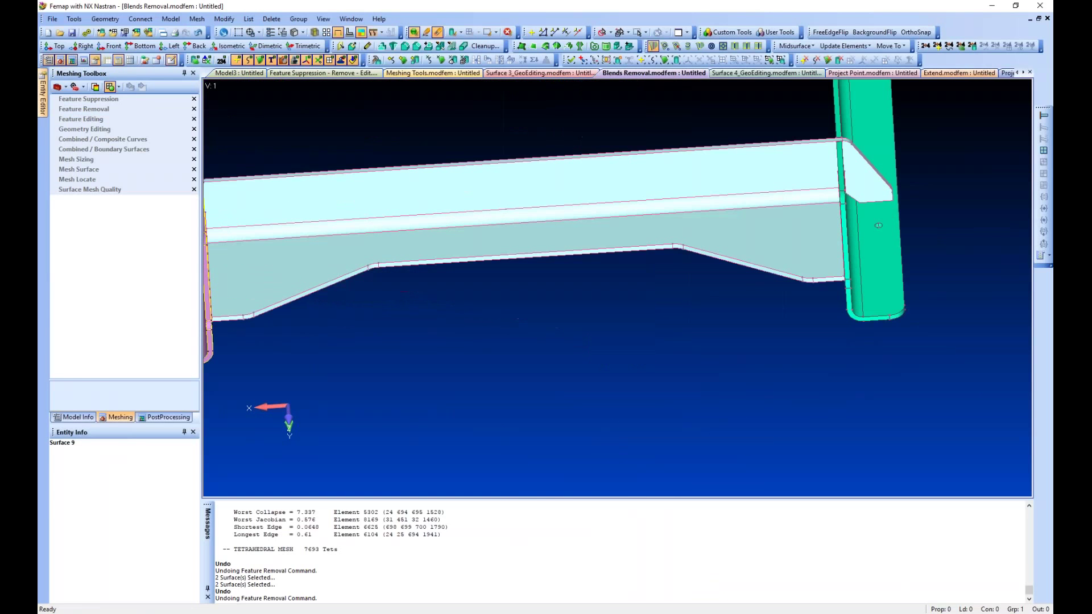
click(97, 108)
click(147, 140)
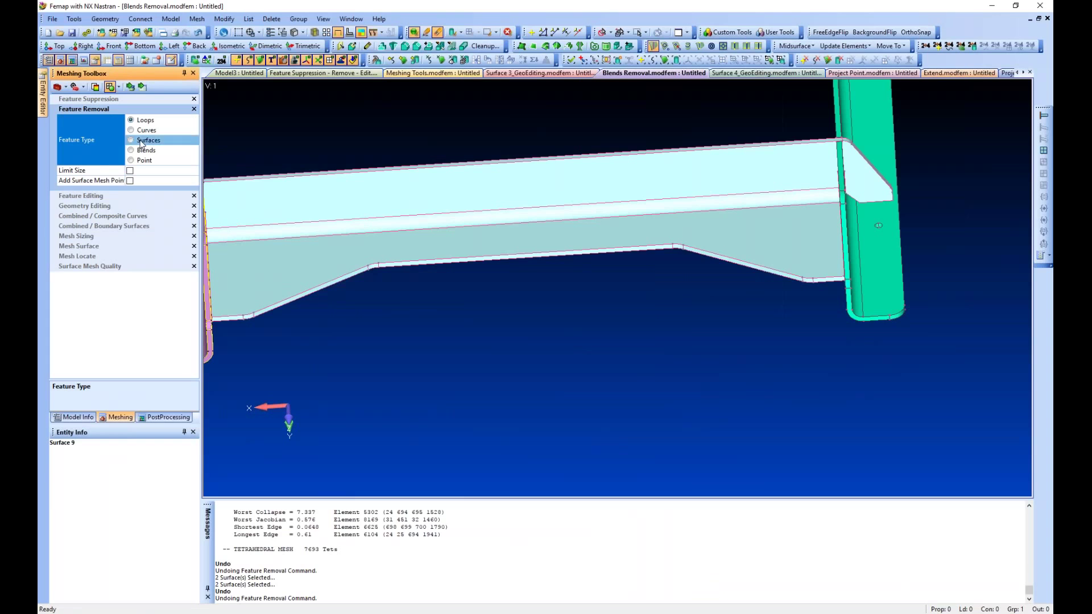
click(141, 87)
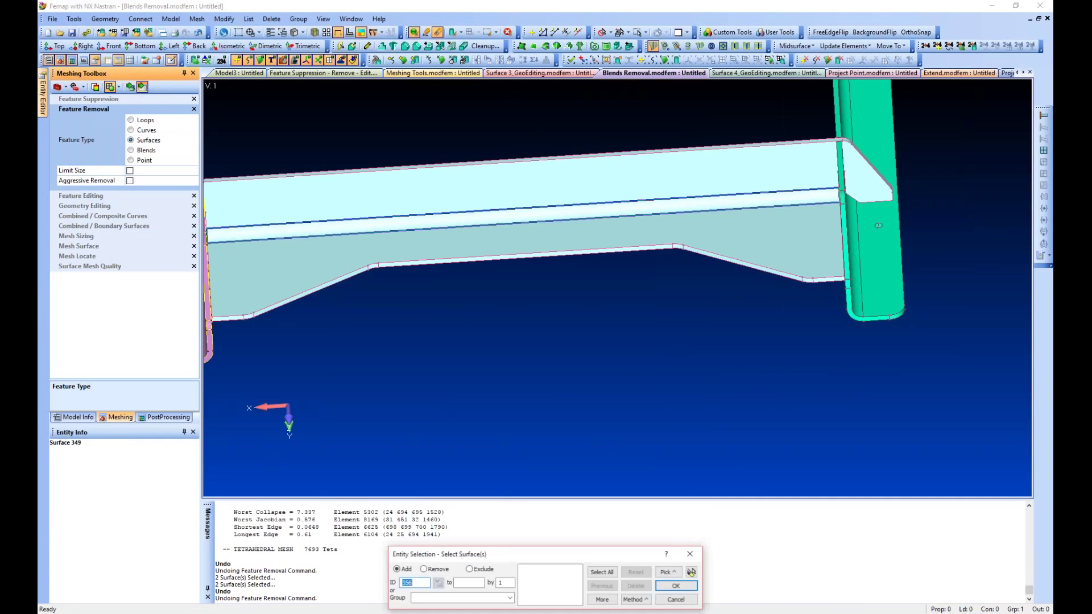
click(331, 226)
key(Return)
middle_drag(331, 227, 472, 251)
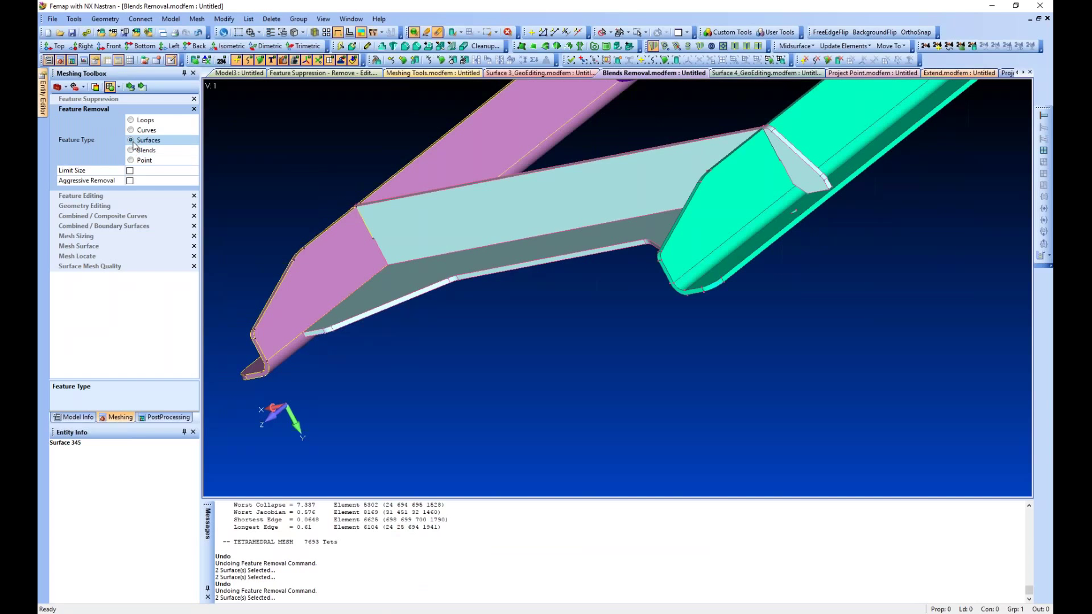
Remove the small corner blends one by one along the lower flange edge of the lowest crossbar
click(130, 87)
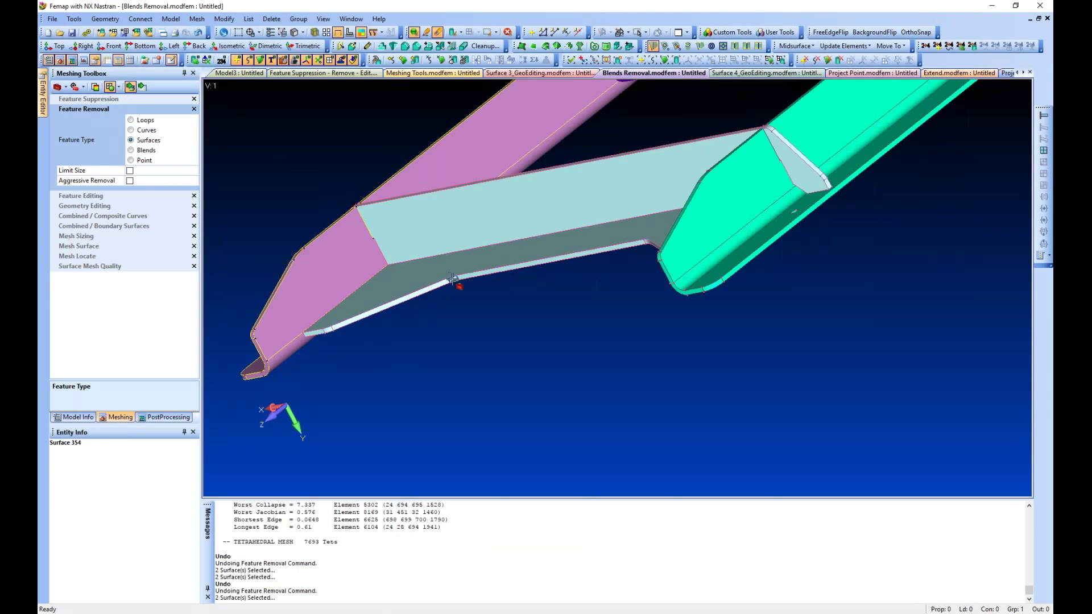
scroll(472, 357, down, 3)
scroll(468, 364, up, 4)
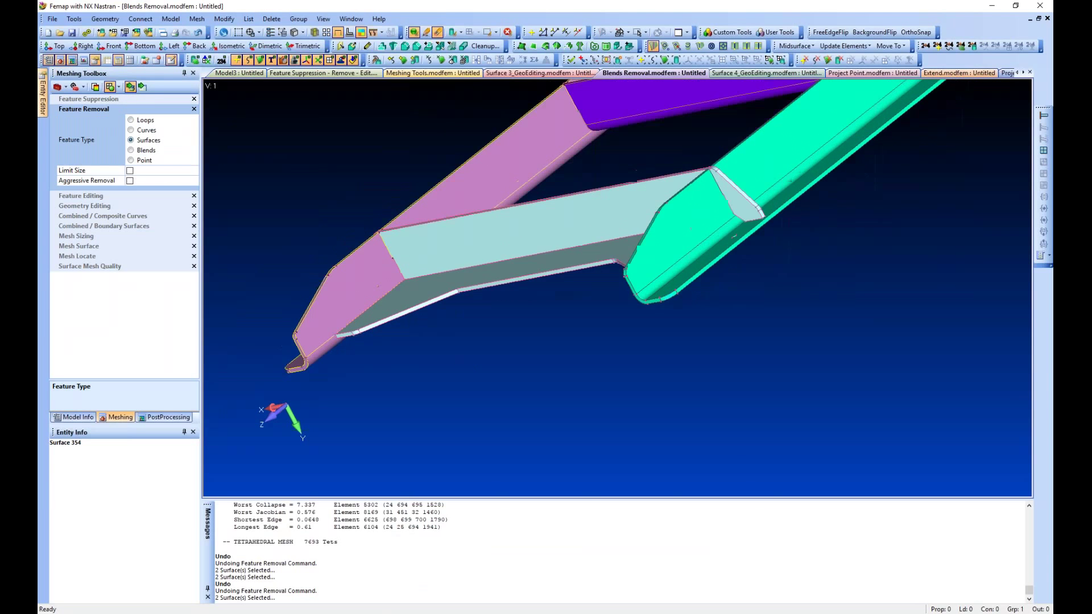
scroll(471, 364, up, 3)
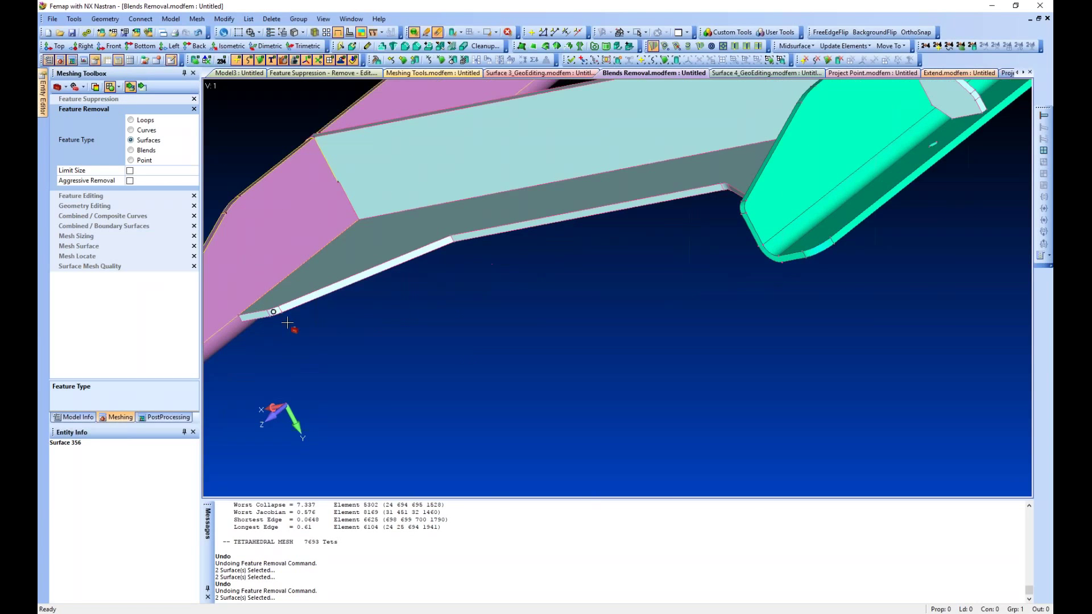
middle_drag(680, 282, 776, 275)
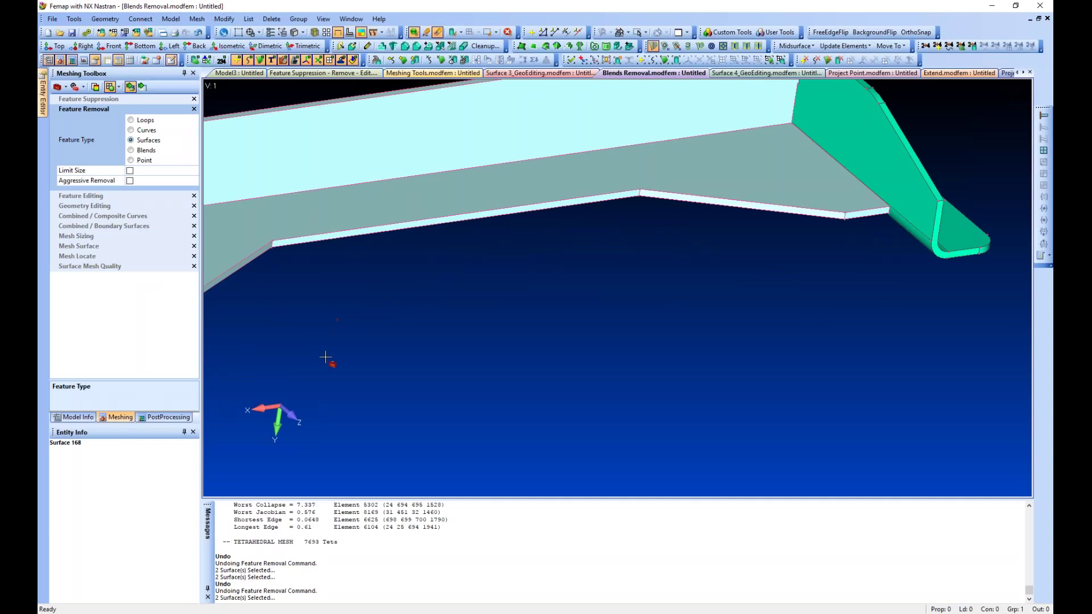
Switch feature removal to Blends with Limit Size off, and remove all blends from the blue and magenta crossbars
scroll(377, 362, down, 2)
scroll(608, 386, down, 4)
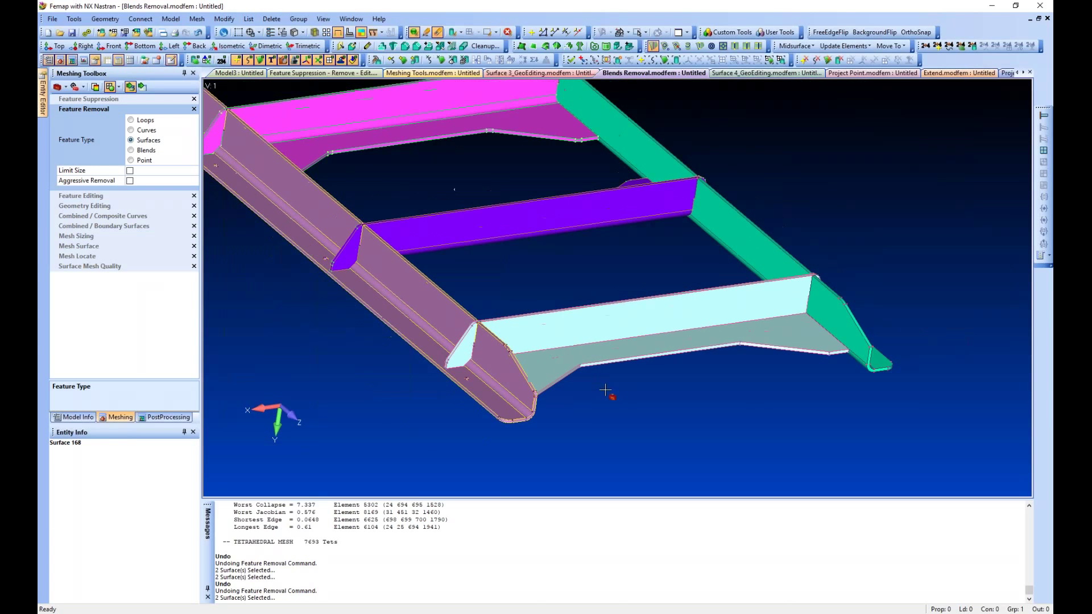
scroll(730, 454, down, 4)
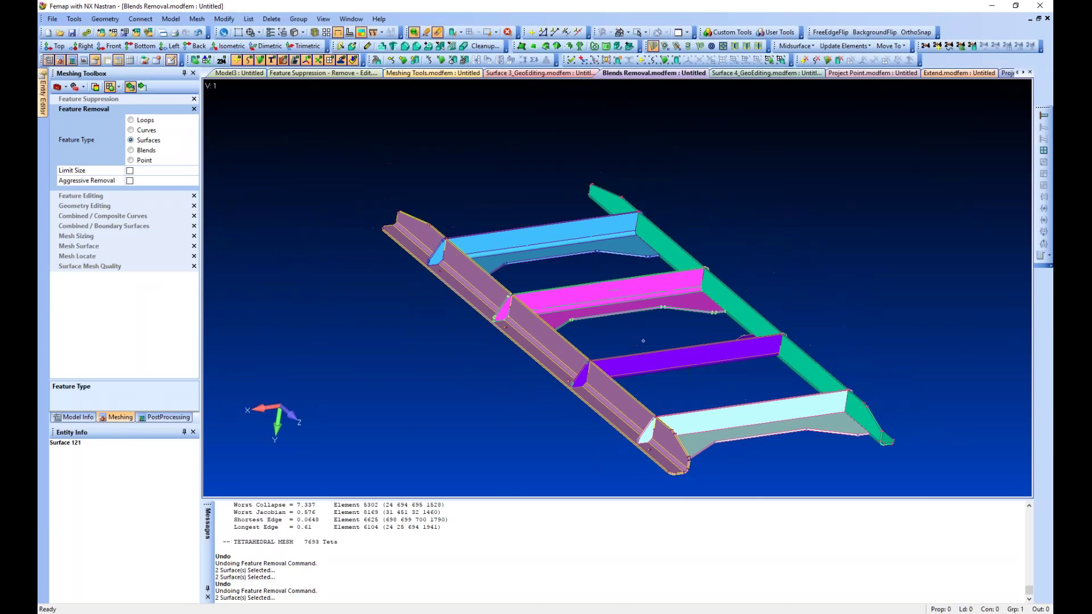
click(131, 150)
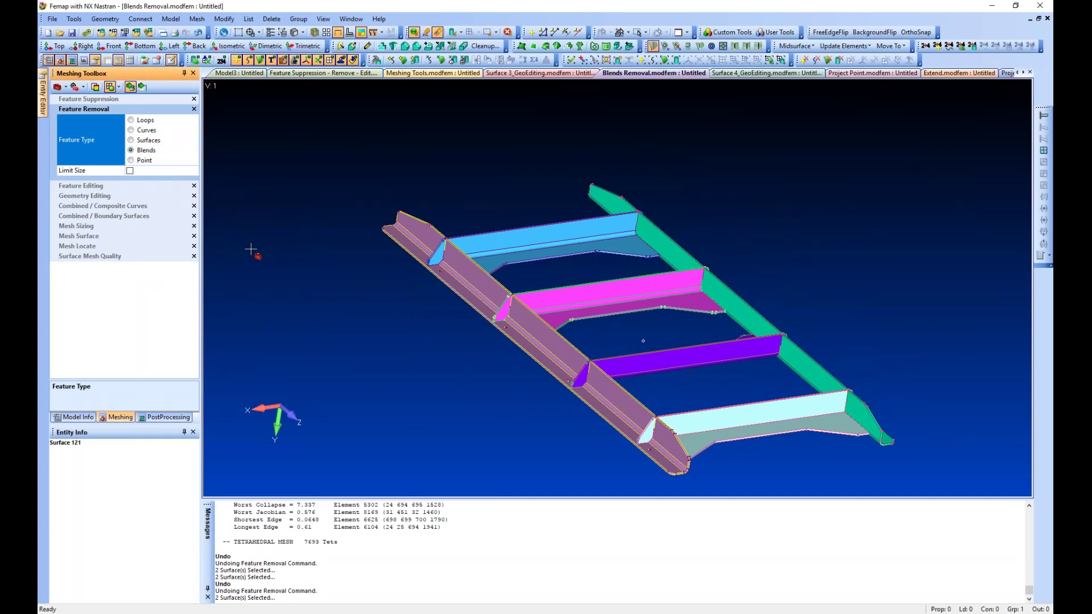
click(130, 171)
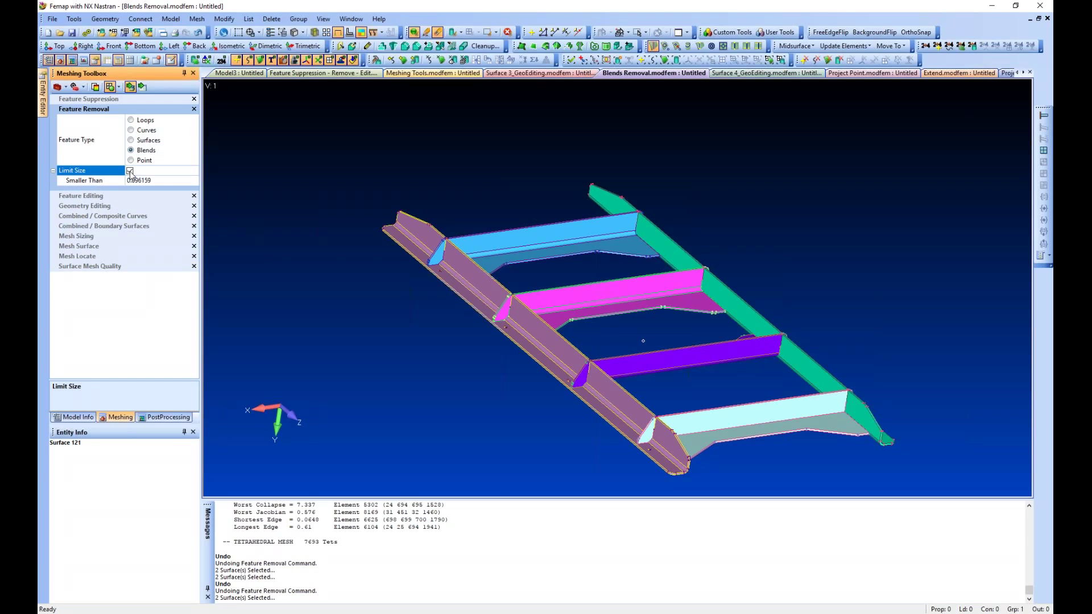
ctrl+middle_drag(468, 380, 415, 336)
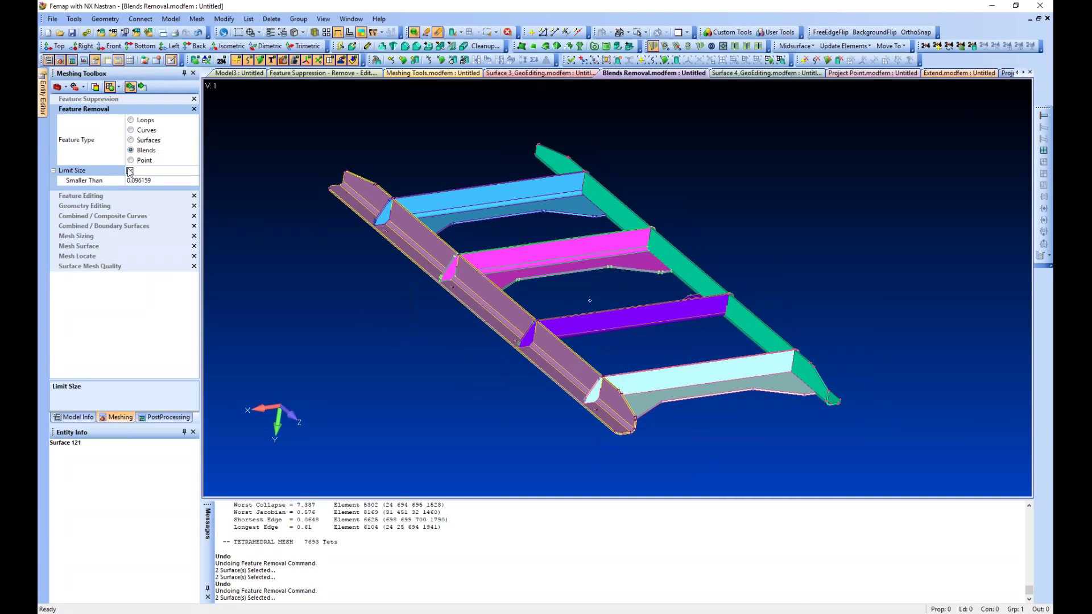
click(85, 182)
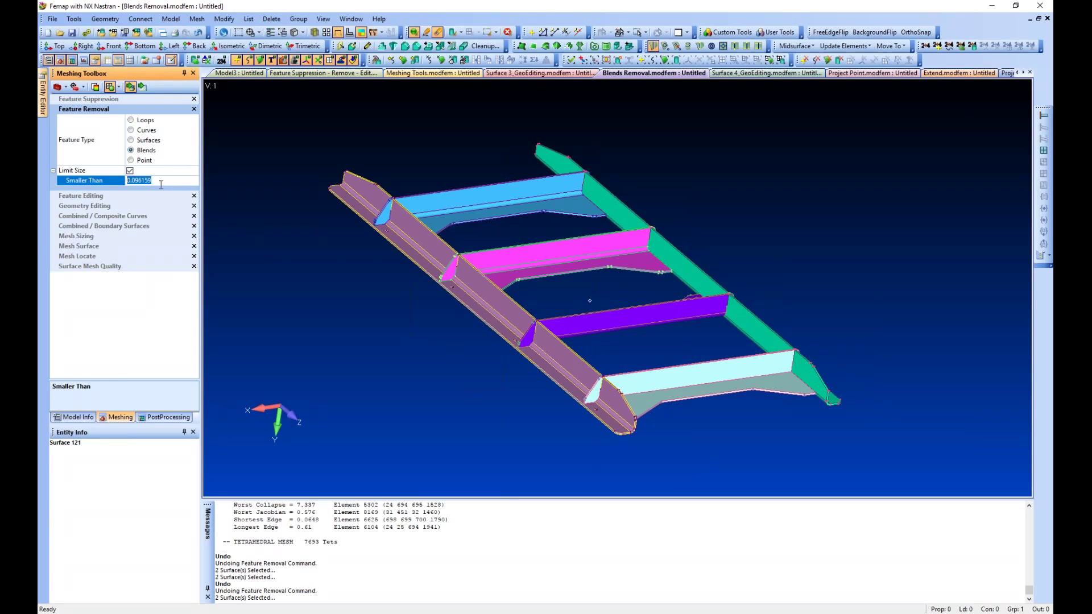
click(130, 170)
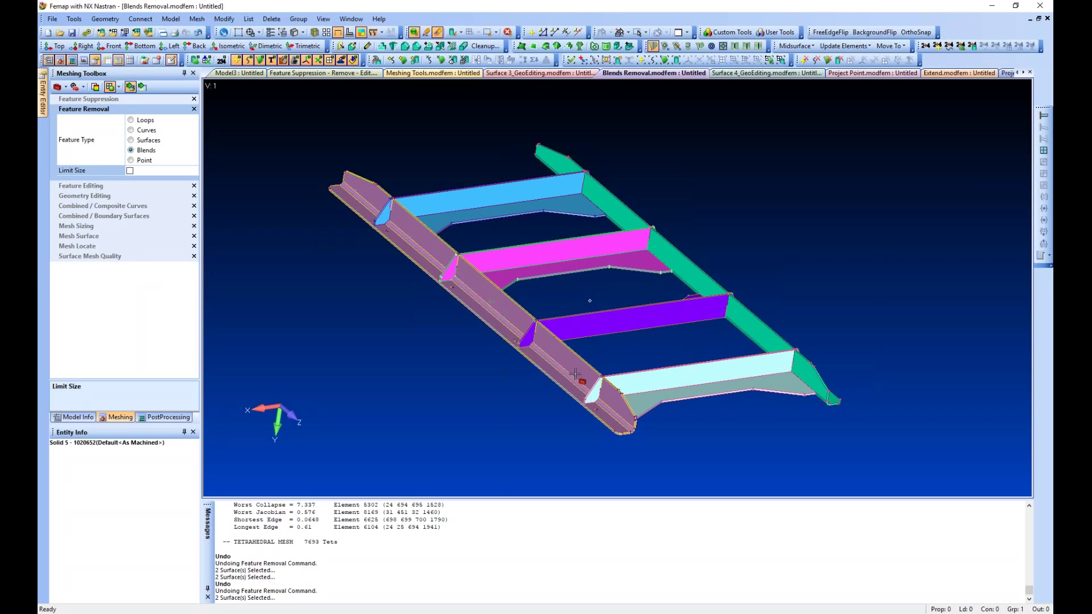
Remove all blends from the side rails solid by solid, and inspect the green rail's bend and end corners
middle_drag(787, 453, 553, 433)
ctrl+middle_drag(867, 449, 437, 318)
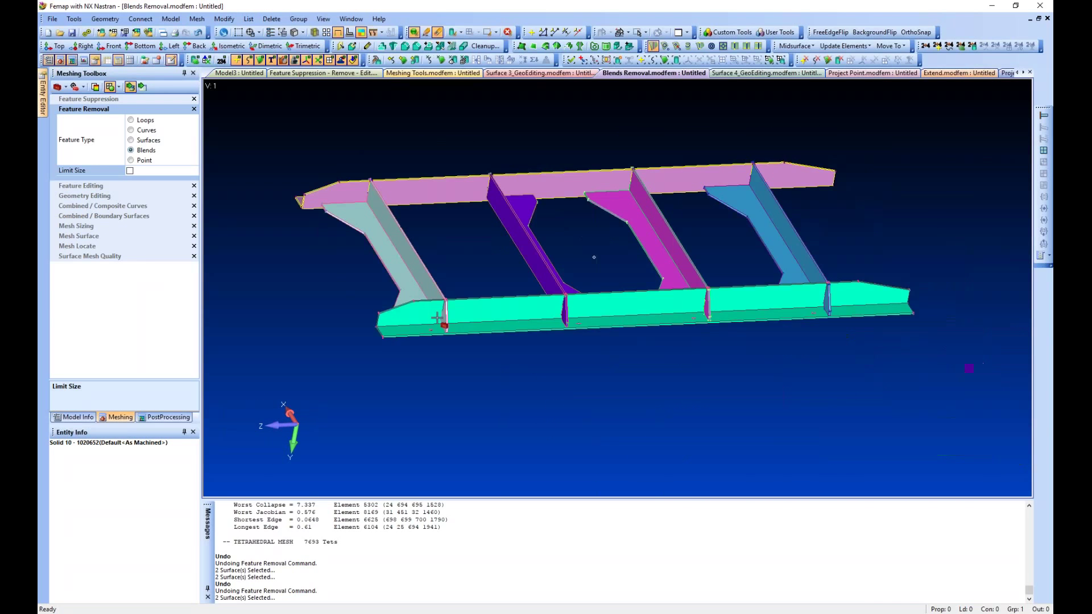
scroll(437, 318, up, 8)
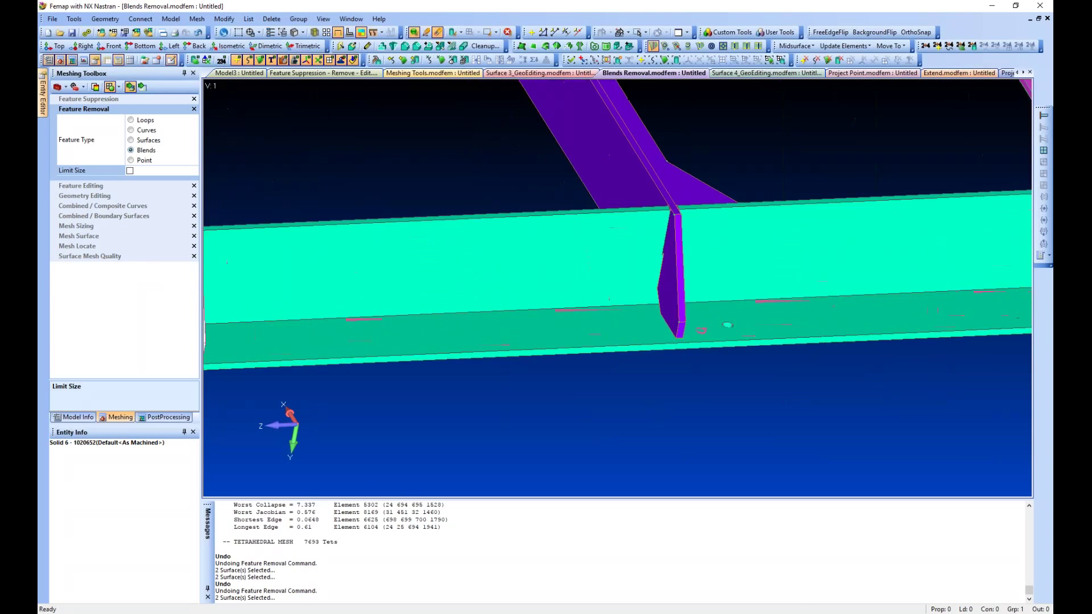
scroll(599, 336, up, 1)
middle_drag(600, 336, 671, 359)
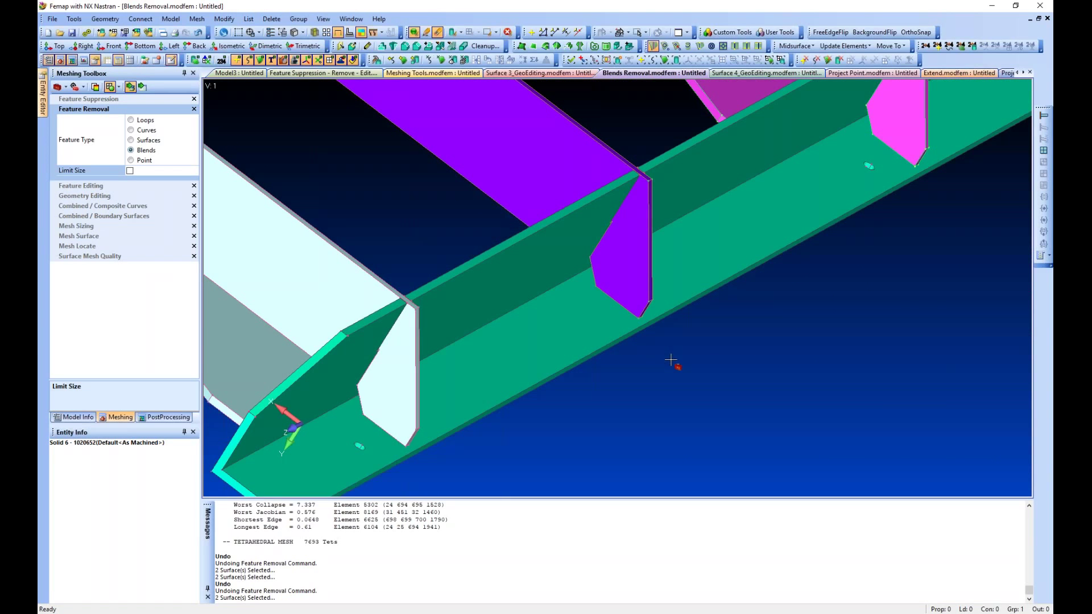
ctrl+middle_drag(431, 331, 555, 304)
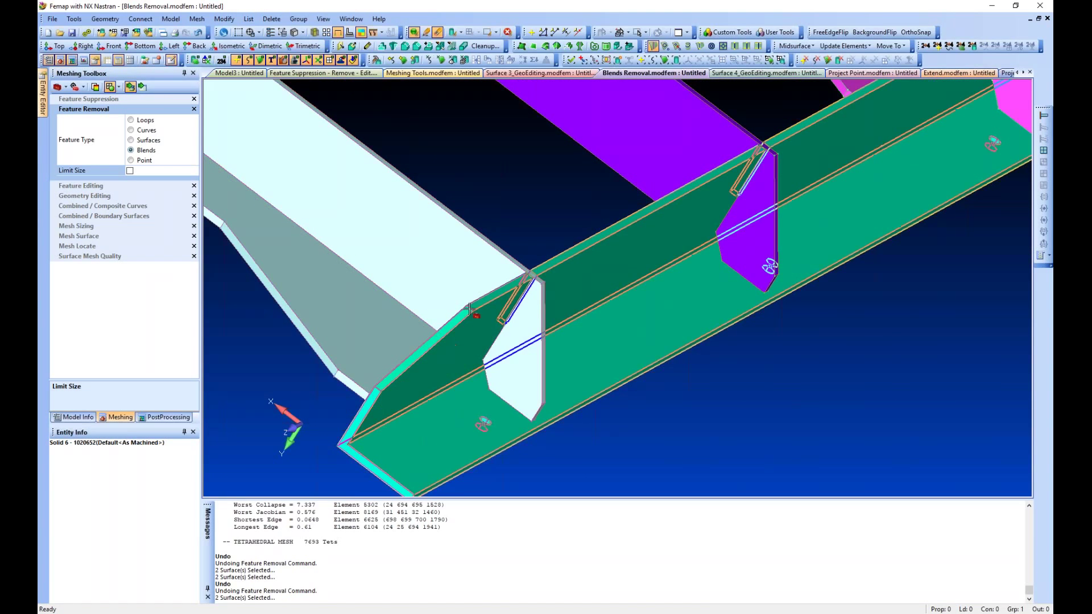